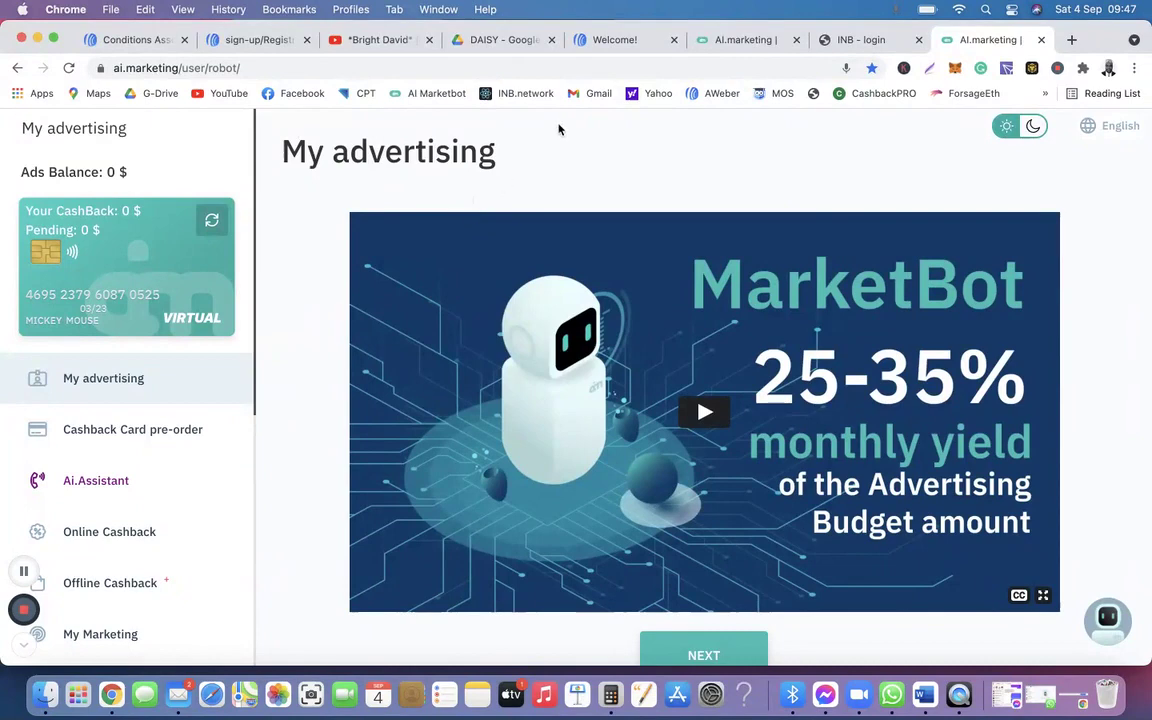
Step: Switch to the Bright David instructions page and scroll to Step 2 Fund/TopUp Your Account
left_click(607, 42)
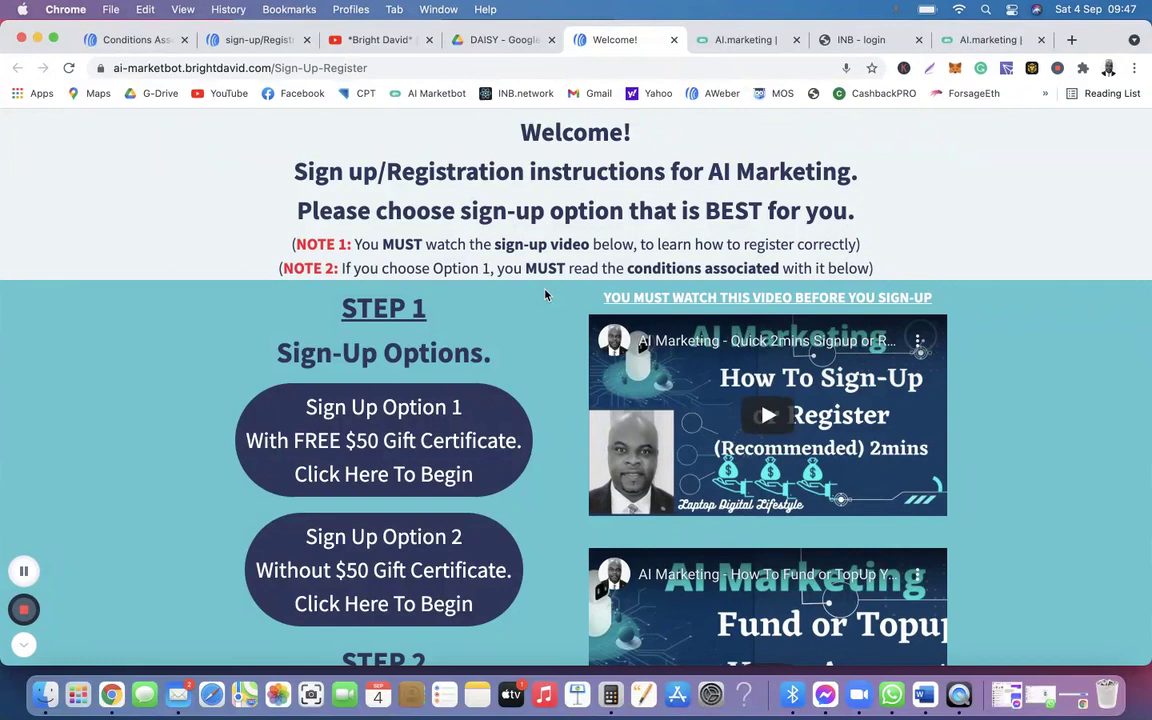
scroll(543, 291, "down", 3)
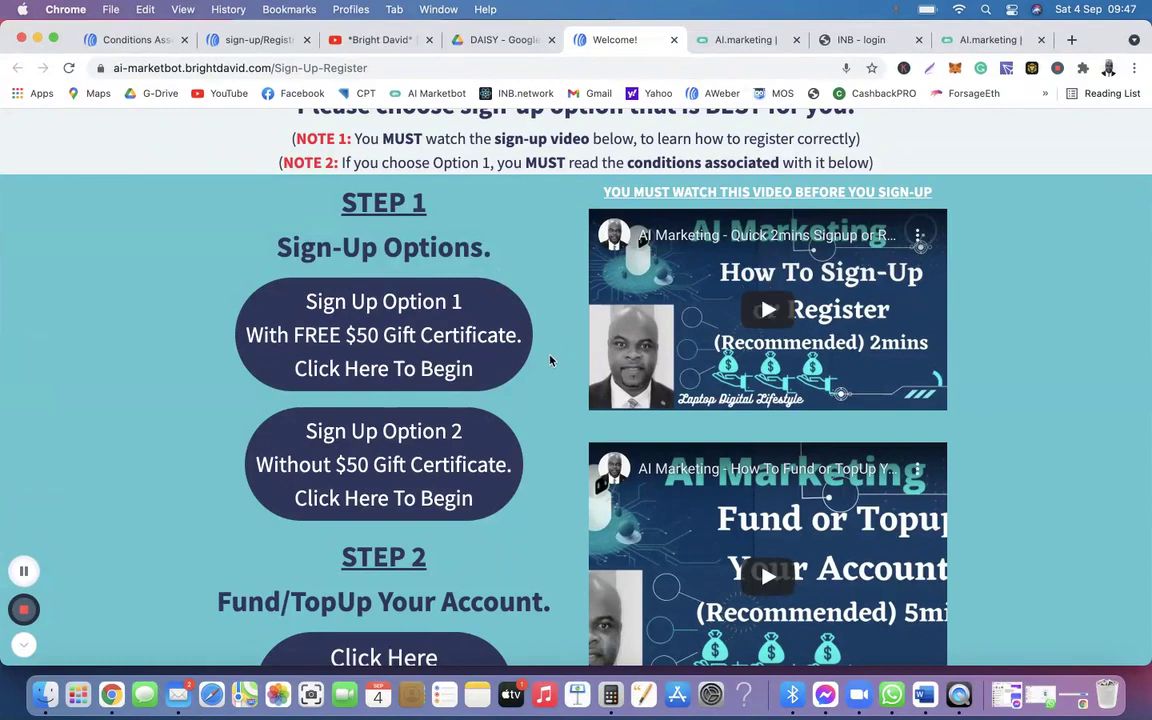
scroll(550, 355, "down", 5)
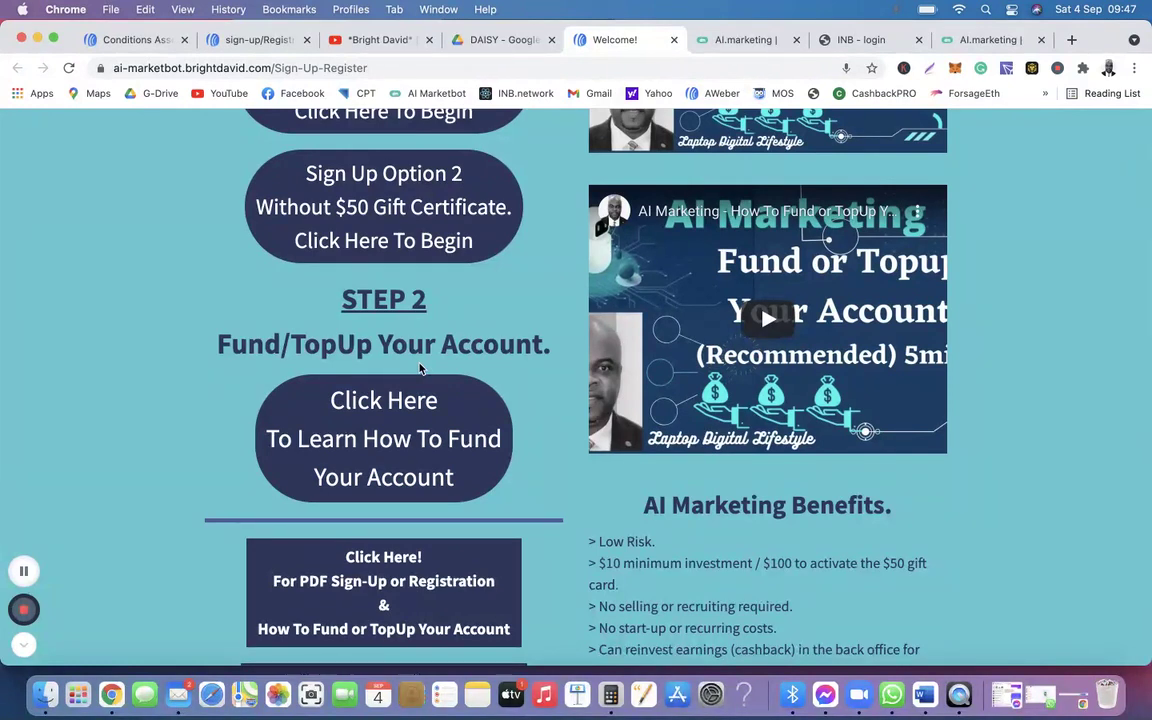
Step: View the AI.marketing MarketBot page, then the INB.network Create new account form
left_click(735, 40)
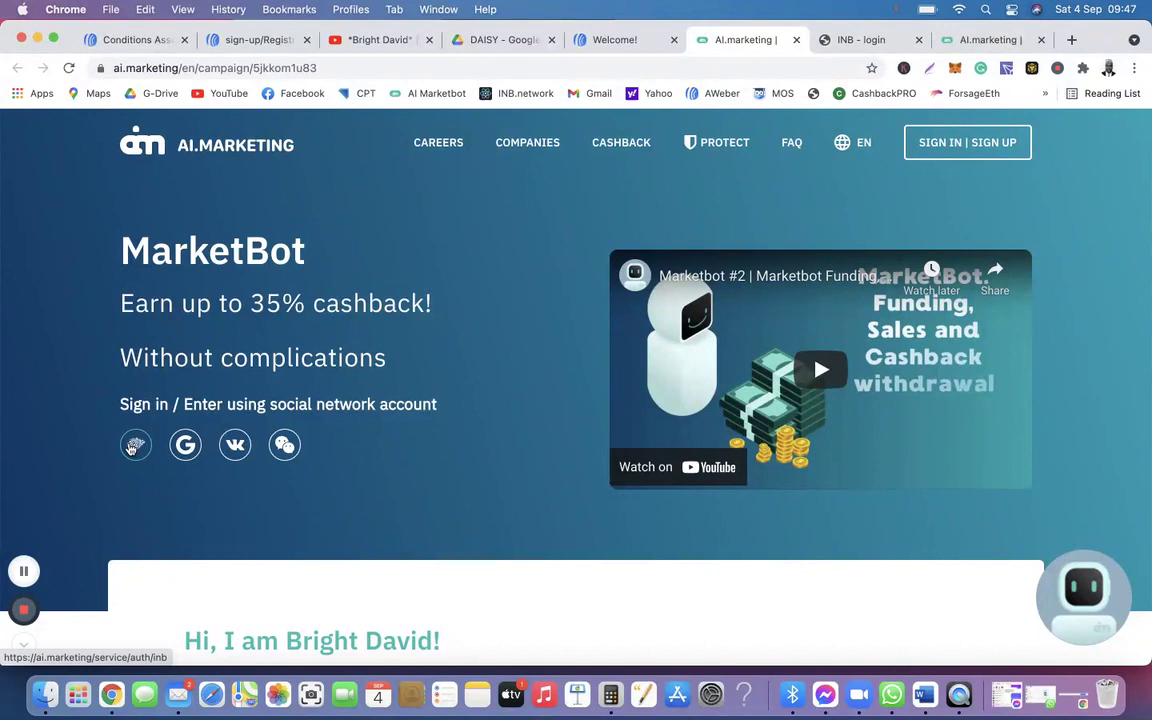
left_click(855, 42)
Step: Scroll through the INB.network registration form, then return to AI.marketing's My advertising dashboard
scroll(615, 338, "up", 3)
scroll(615, 339, "down", 1)
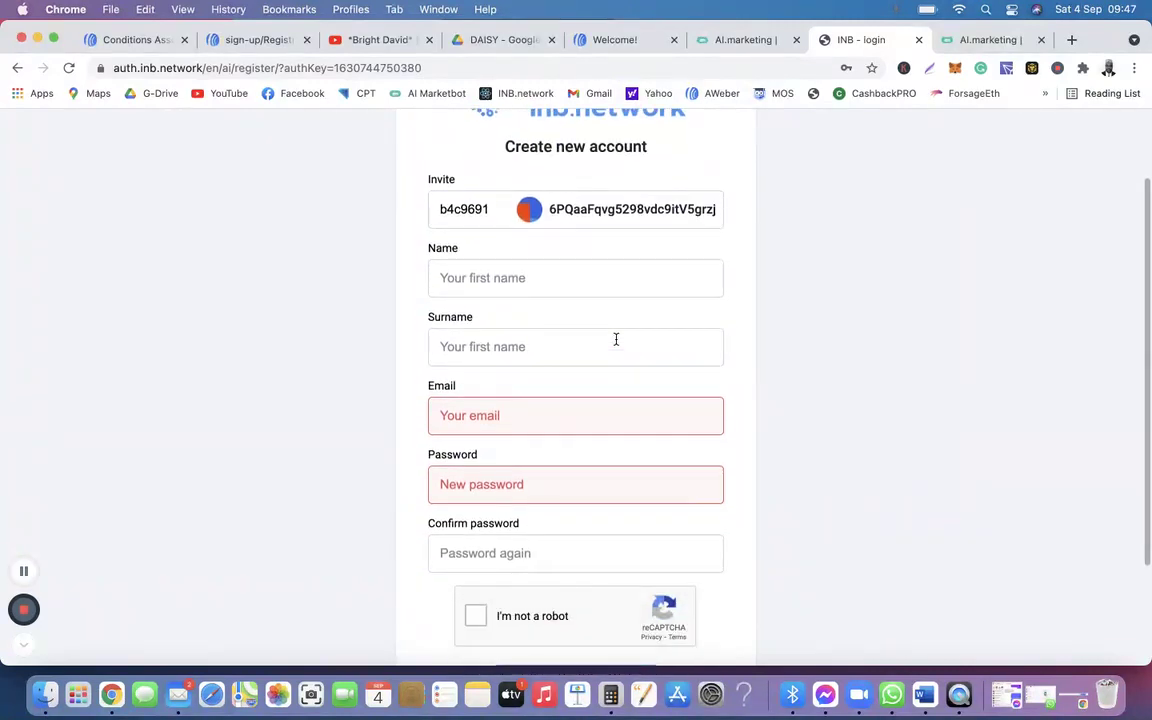
scroll(615, 339, "down", 2)
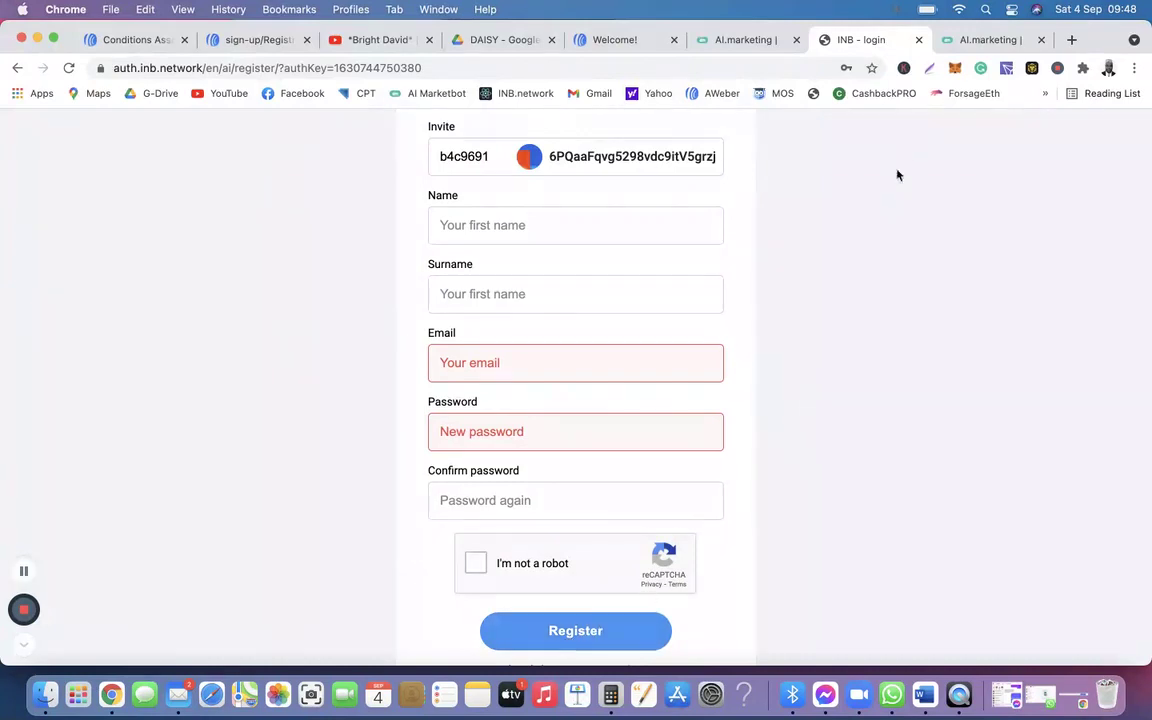
left_click(970, 39)
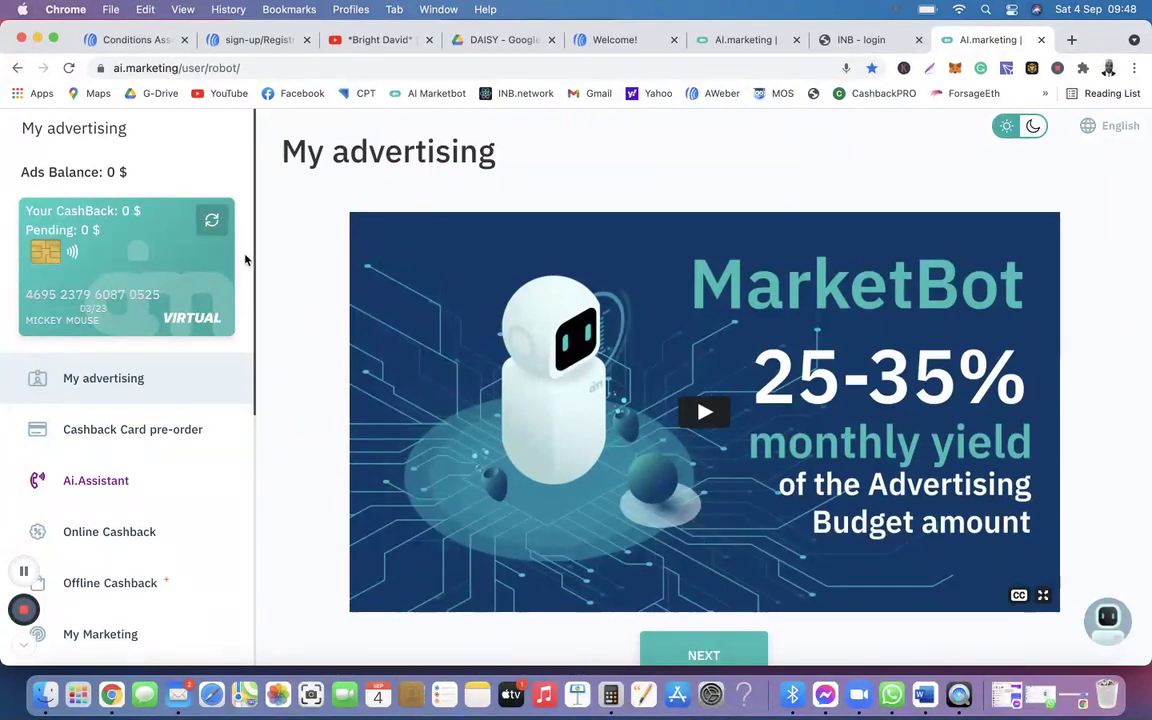
Step: Scroll the AI.marketing sidebar down and open the Top up page
scroll(245, 260, "down", 5)
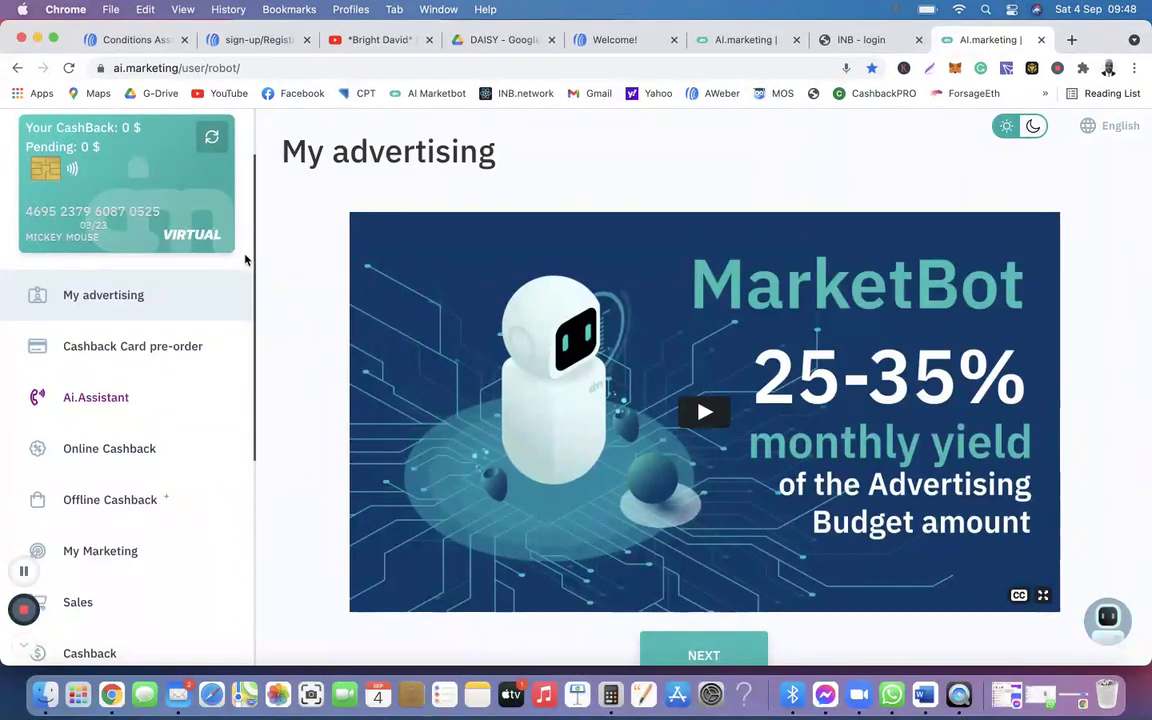
scroll(245, 260, "down", 6)
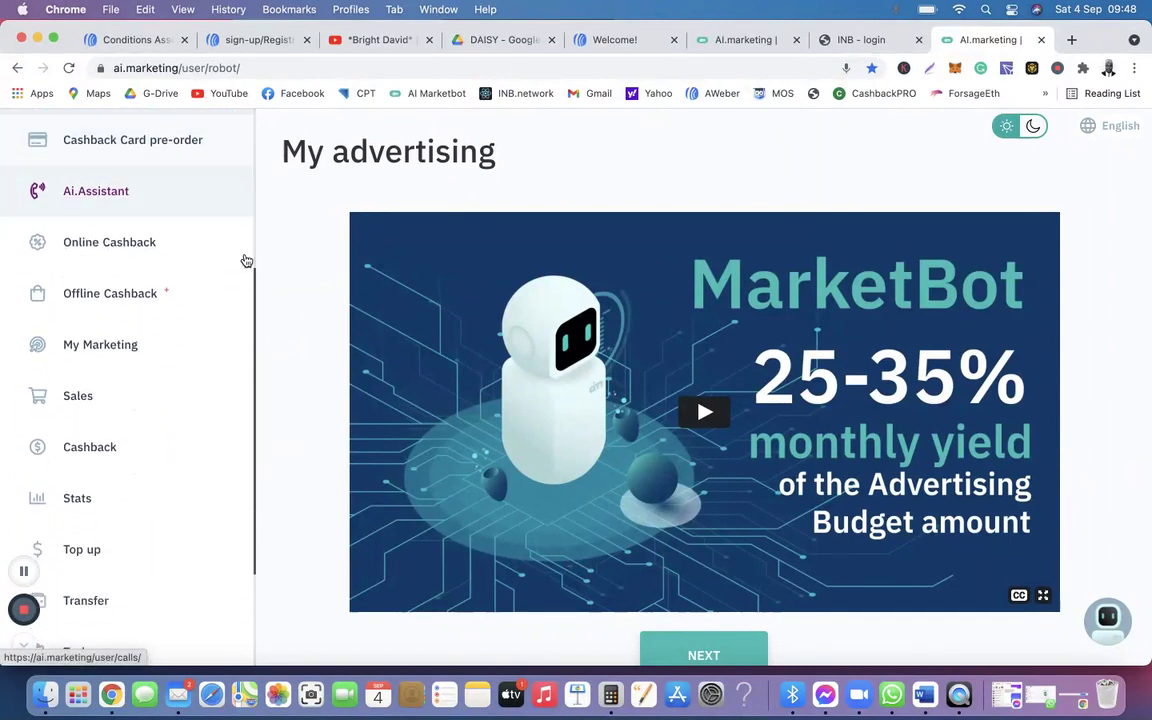
scroll(246, 261, "down", 2)
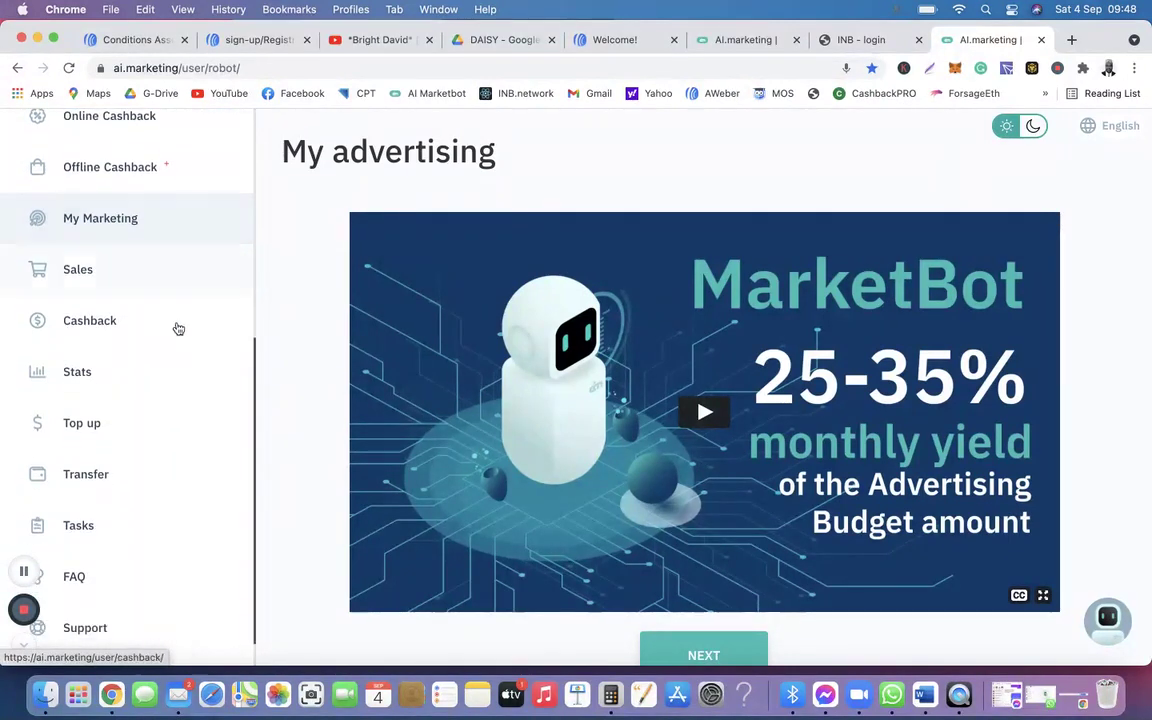
left_click(90, 422)
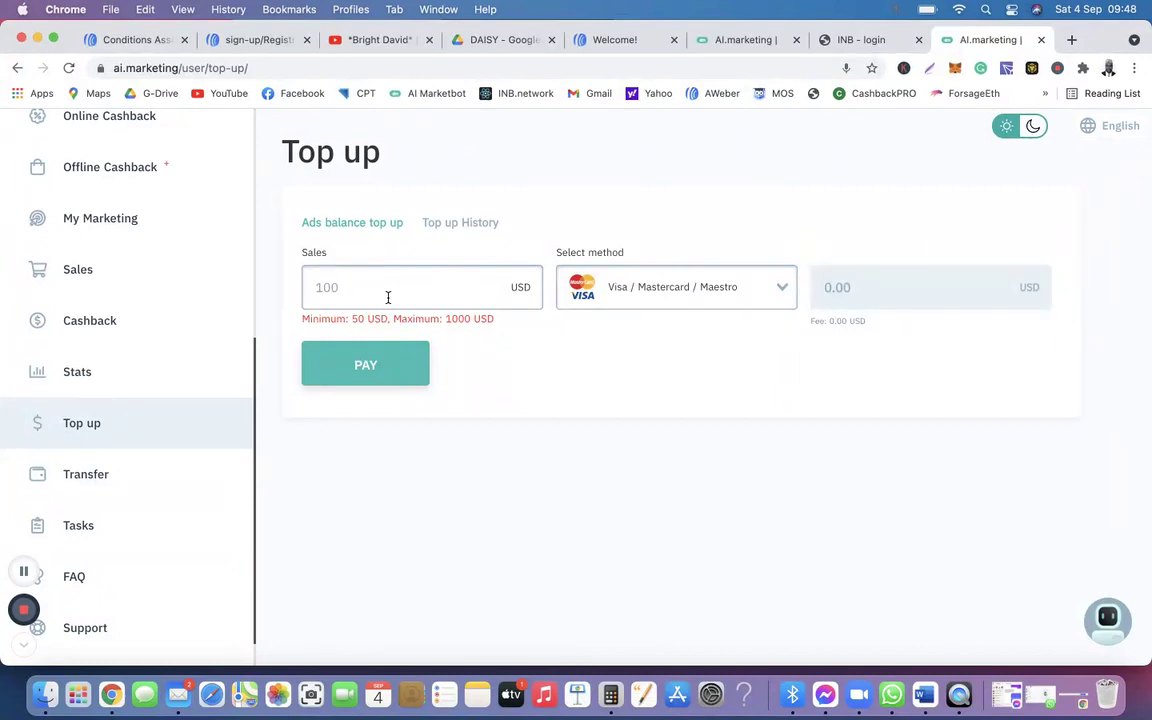
Step: Enter a 100 USD top-up and choose Bitcoin as payment, quoted at 0.00199148 BTC
type("1")
type("00")
left_click(612, 292)
left_click(609, 426)
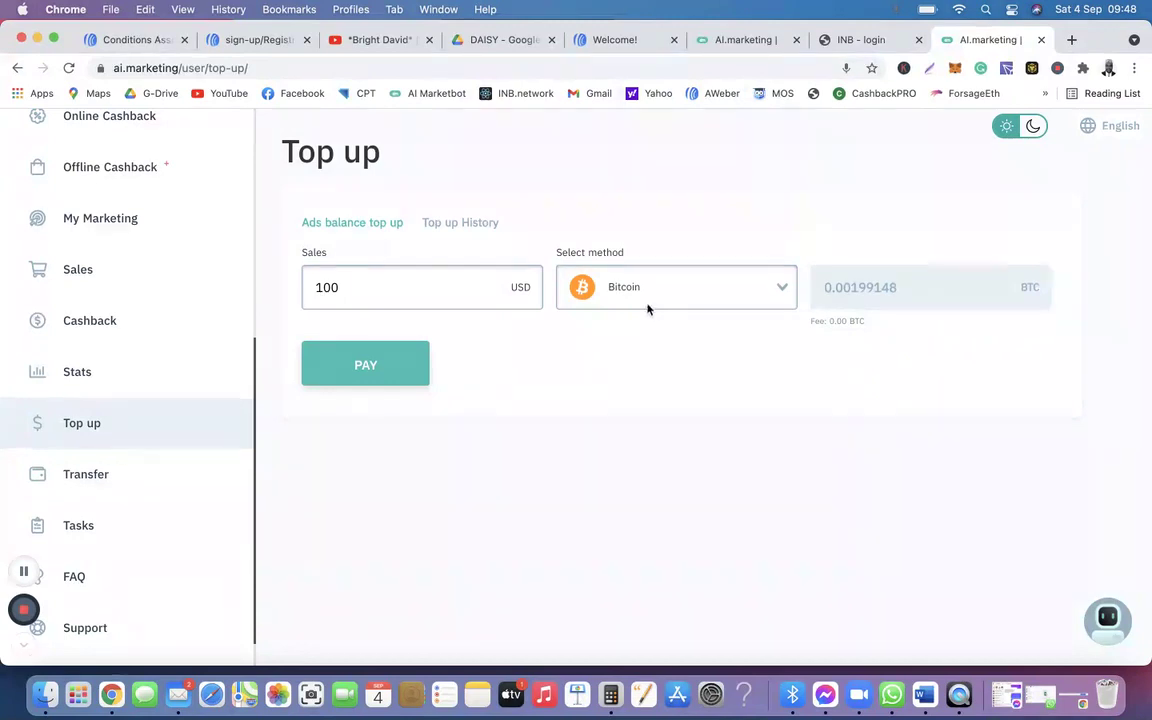
left_click(646, 305)
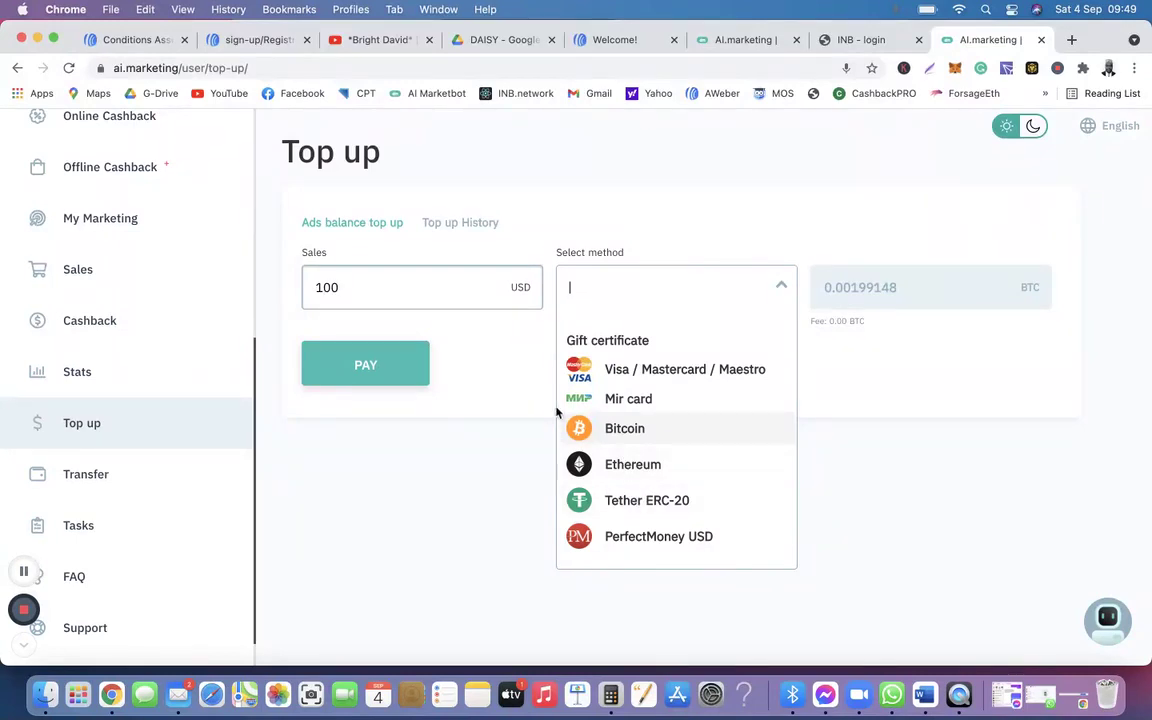
left_click(502, 357)
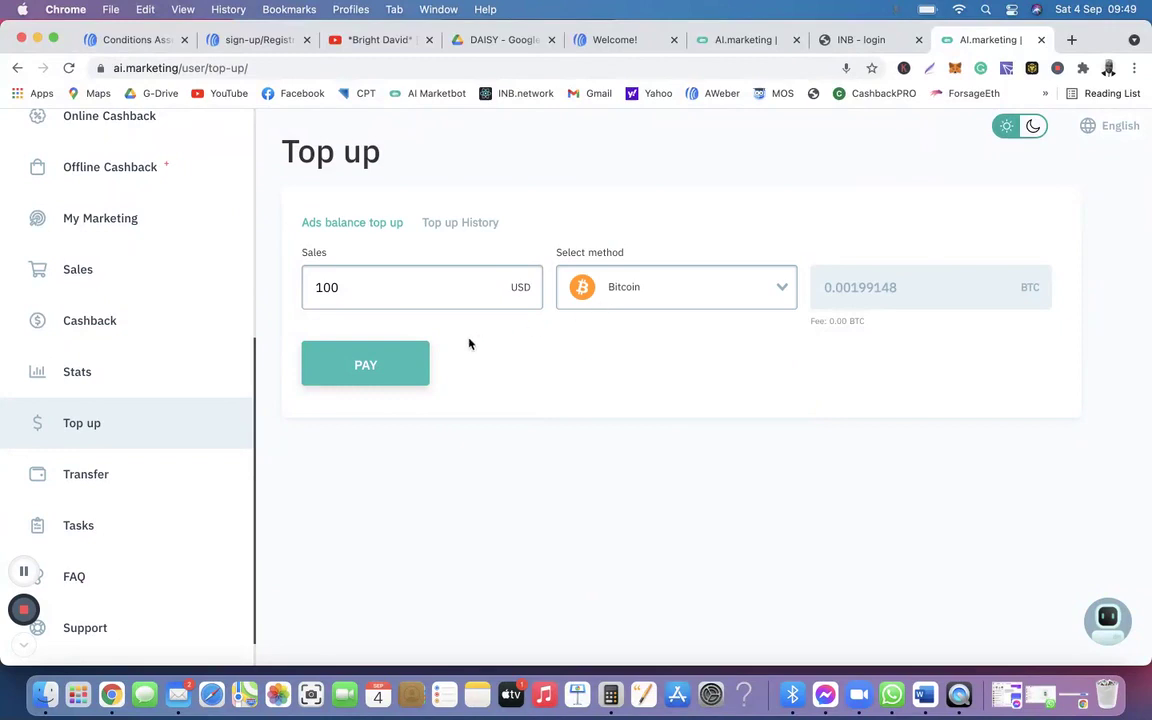
Step: Submit the top-up to generate the Bitcoin invoice and copy its wallet address
left_click(365, 368)
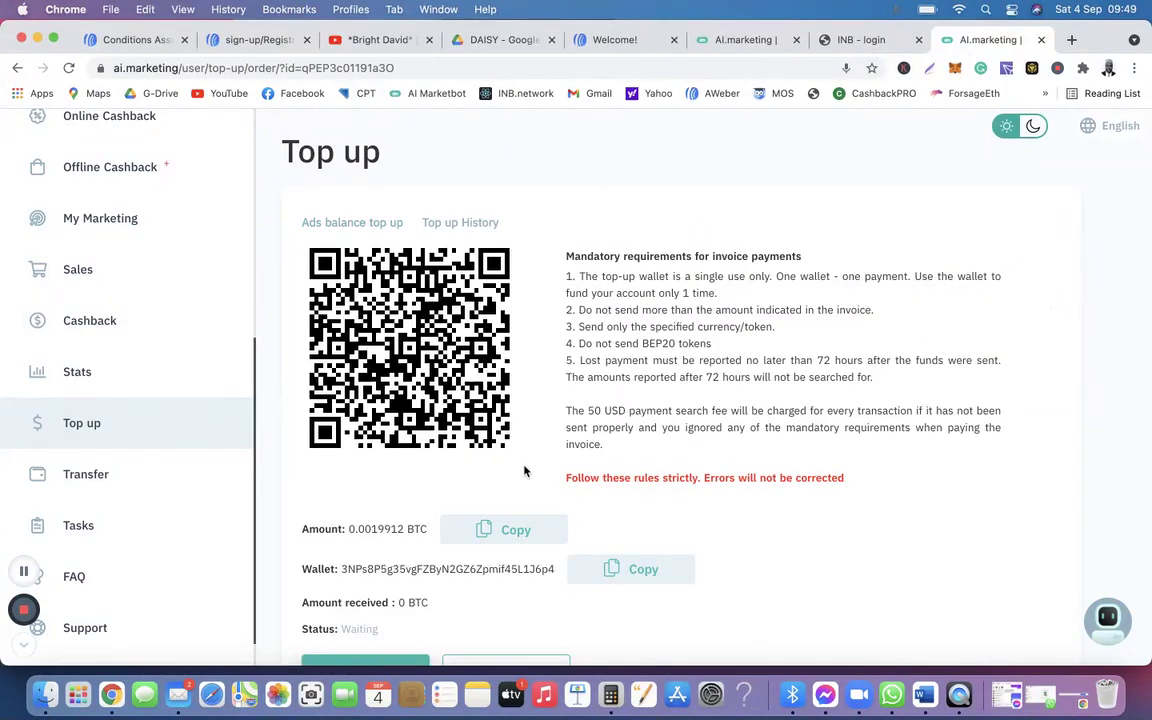
scroll(523, 470, "down", 2)
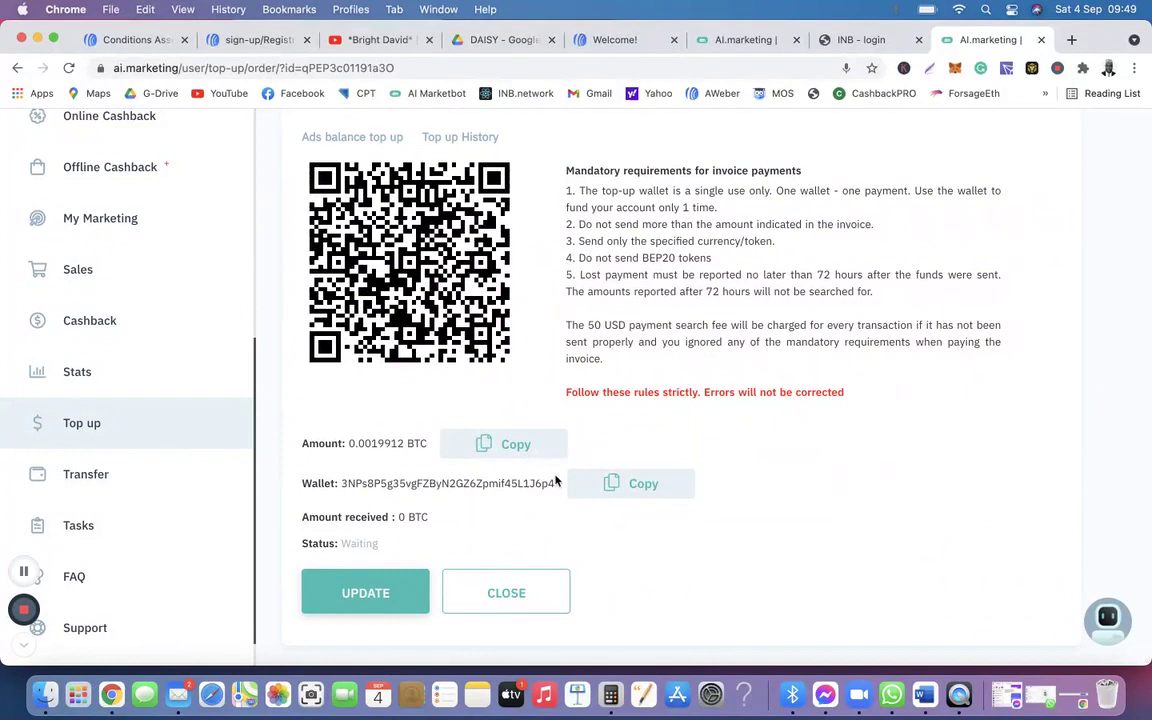
left_click(622, 485)
scroll(711, 456, "up", 2)
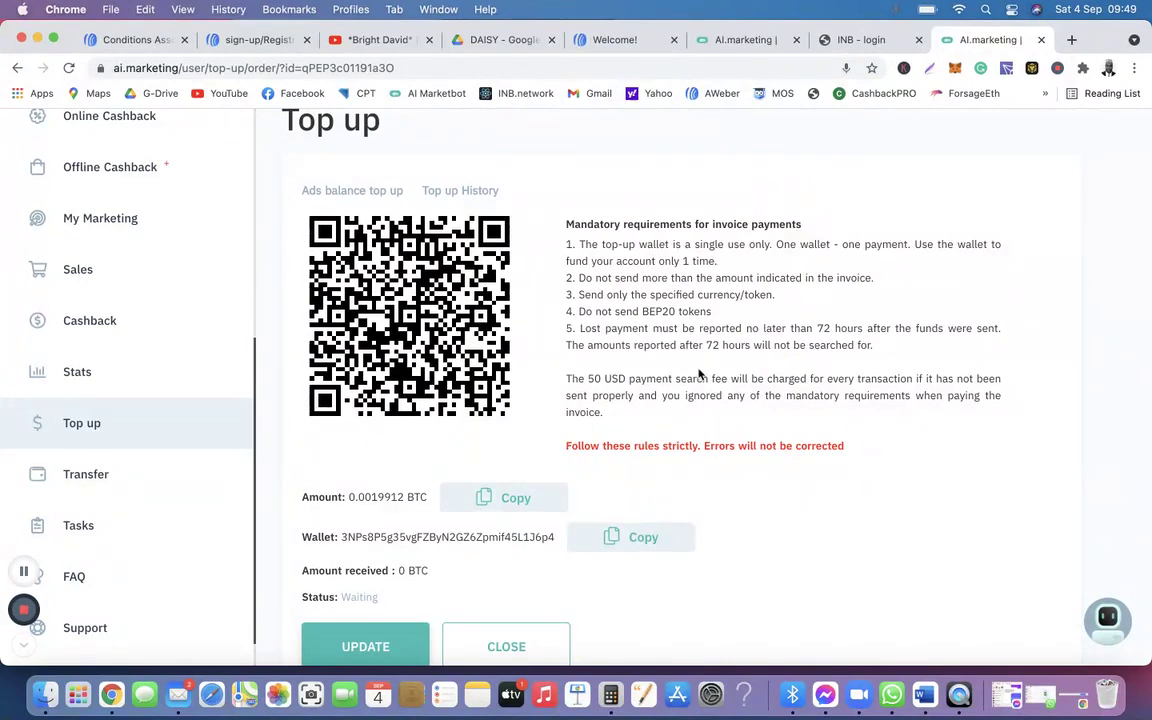
scroll(699, 374, "down", 2)
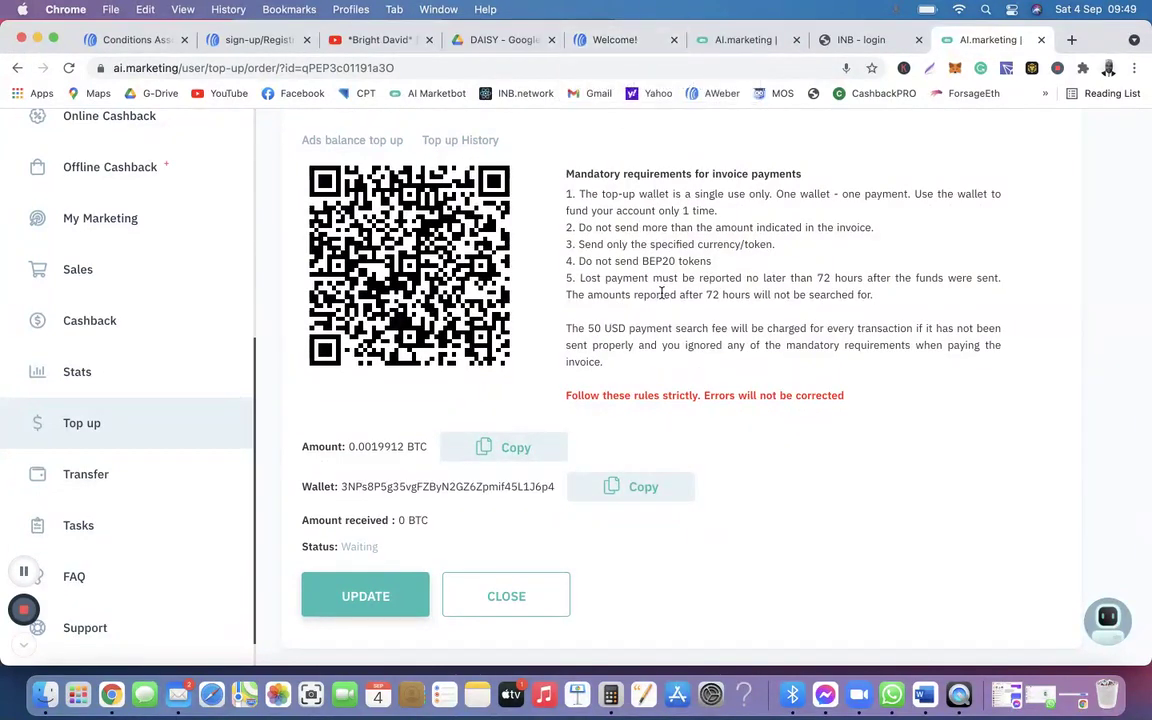
Step: Return to the Bright David instructions and open the 'If you need a wallet' page
left_click(614, 40)
scroll(504, 413, "down", 2)
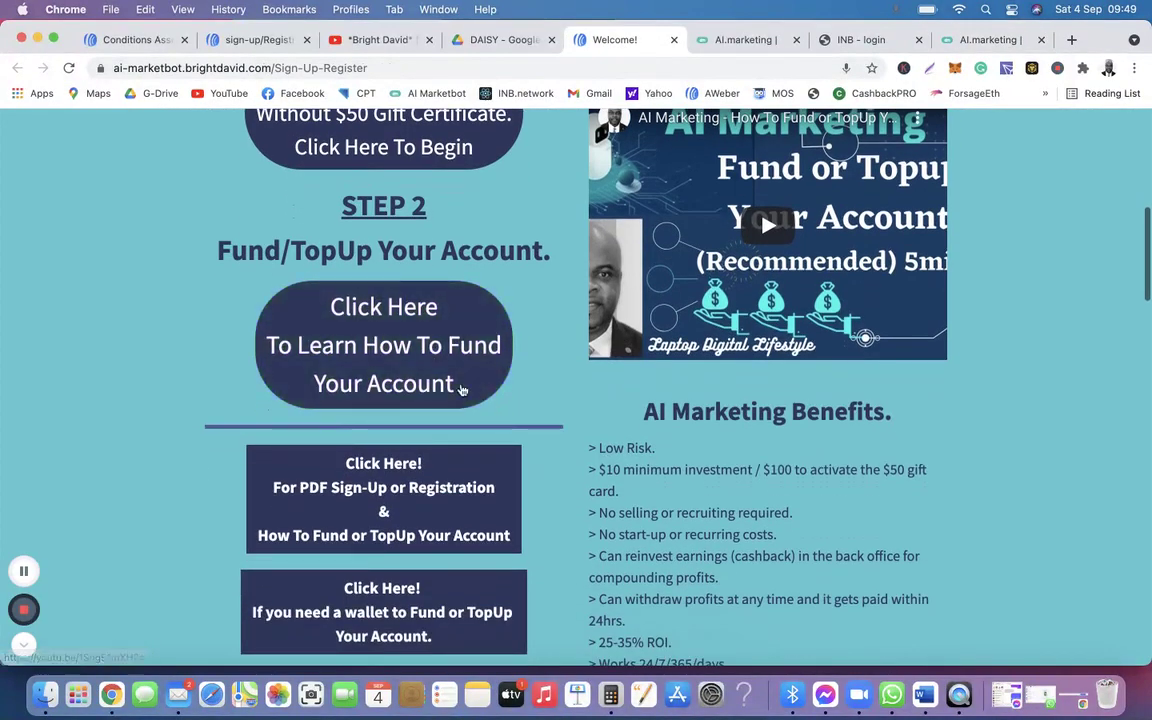
scroll(514, 477, "down", 5)
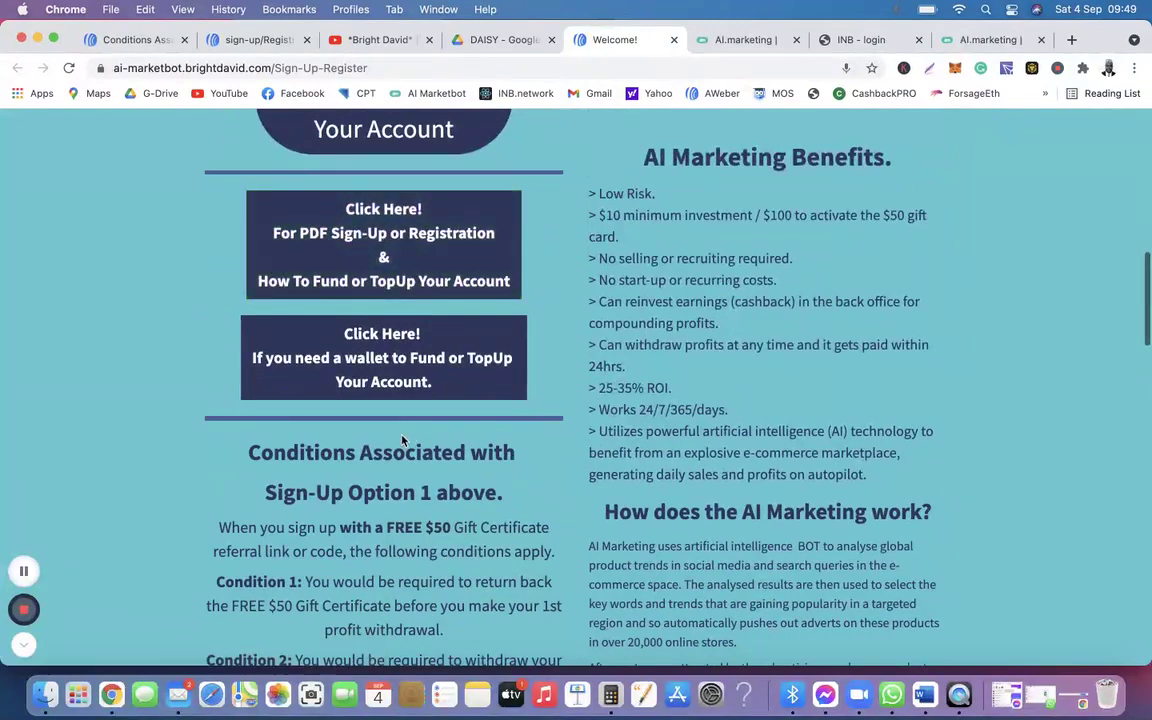
left_click(383, 364)
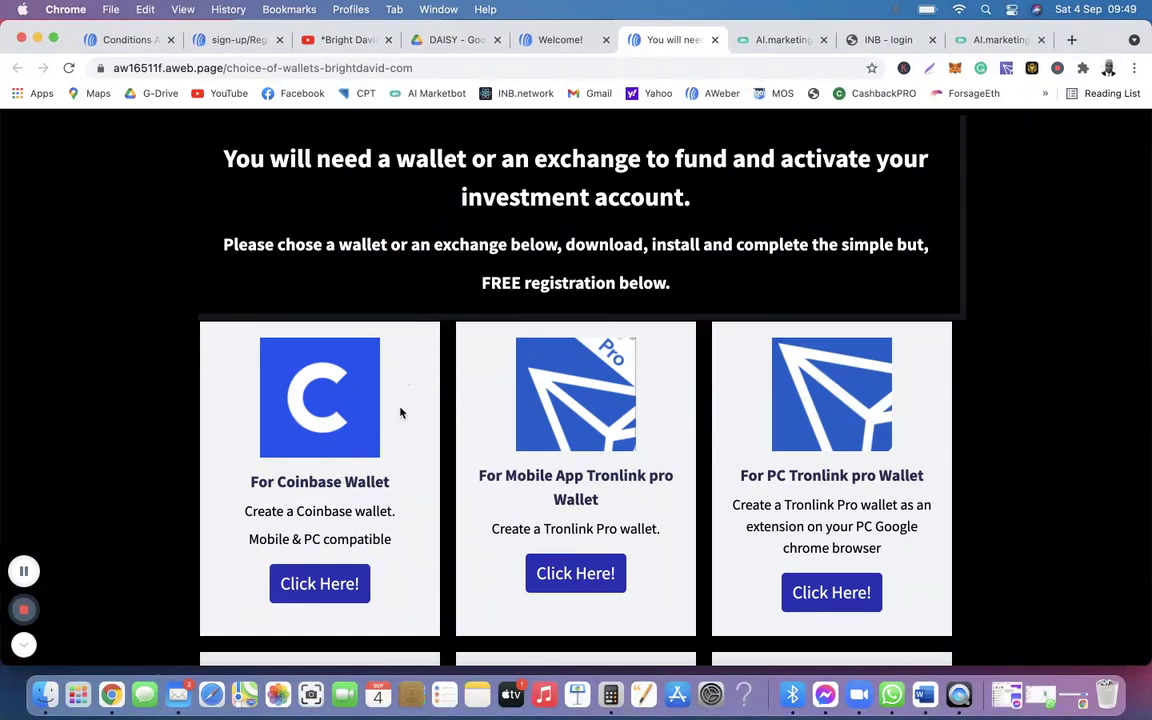
Step: Browse the recommended wallet cards and open the Coinbase Wallet sign-up link
scroll(387, 411, "down", 5)
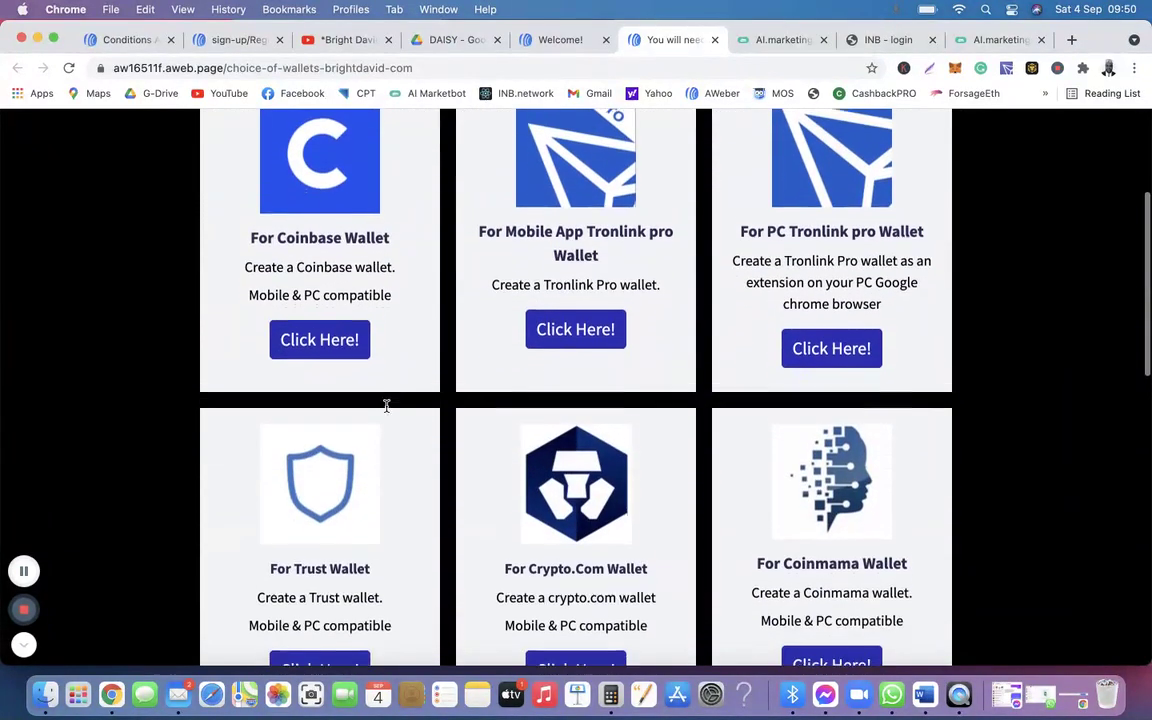
scroll(387, 406, "down", 5)
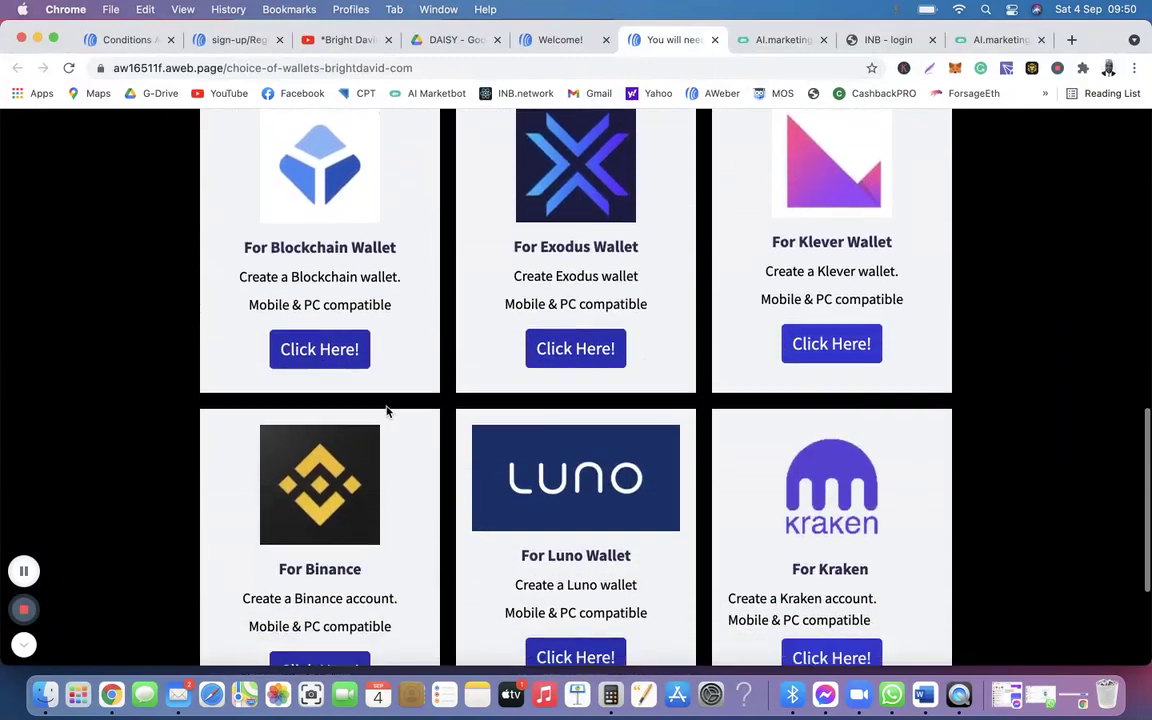
scroll(387, 411, "up", 10)
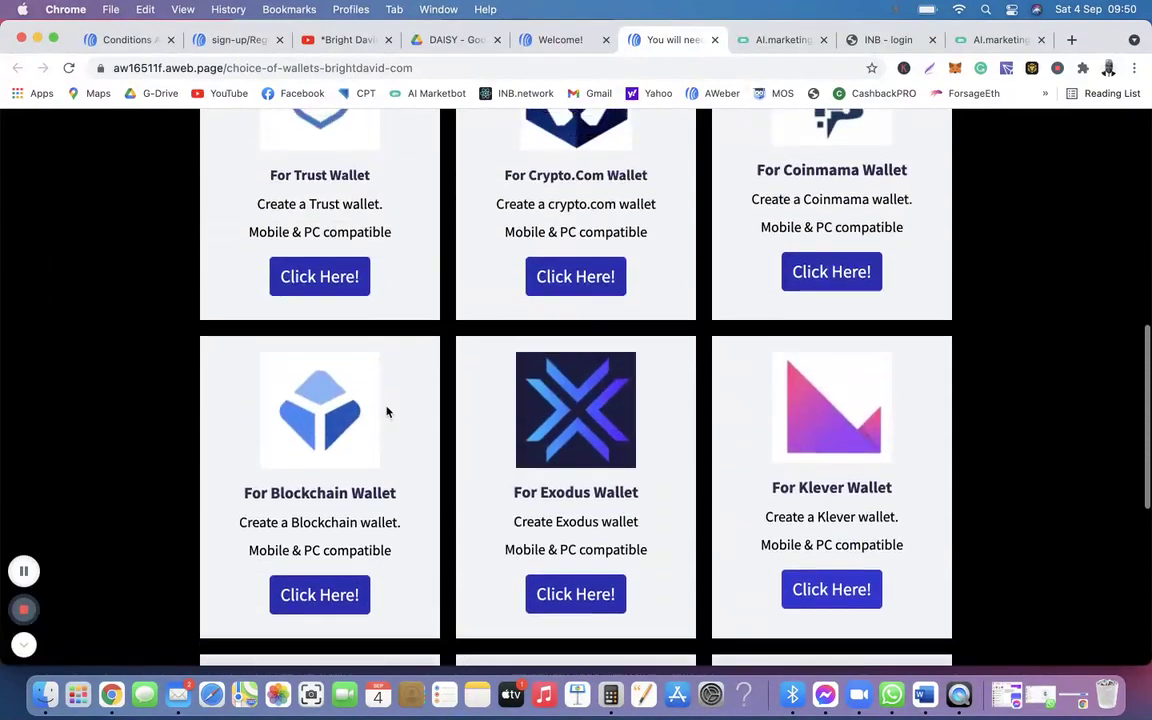
scroll(387, 411, "up", 1)
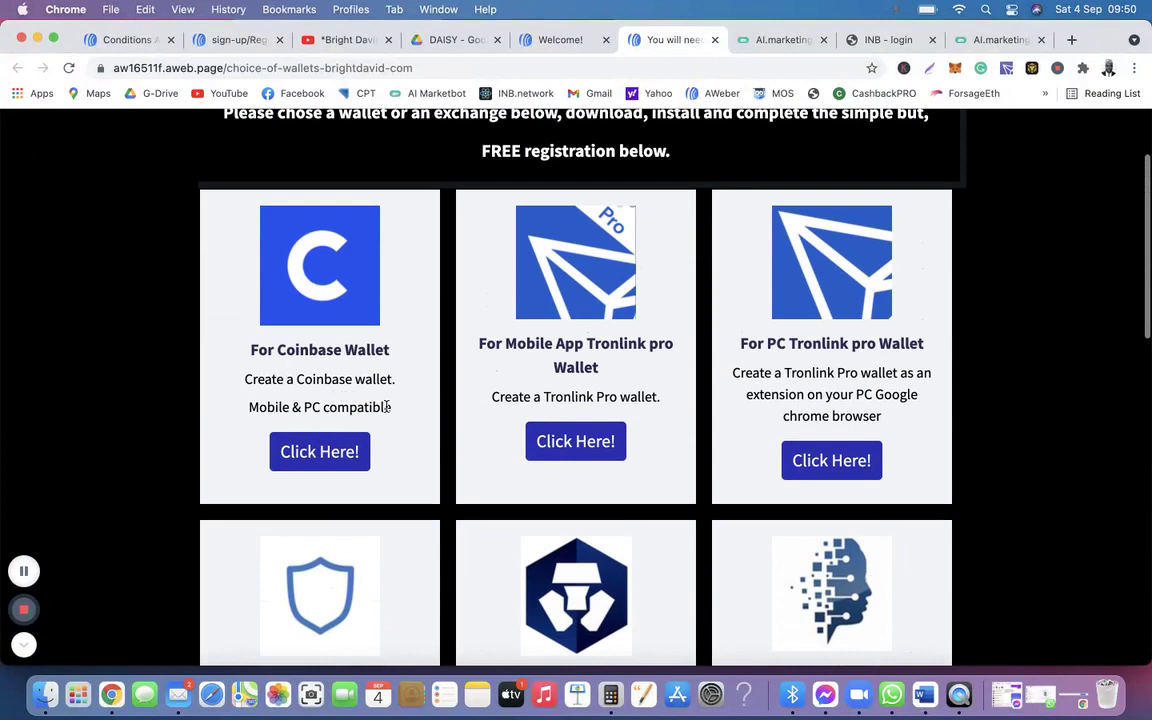
scroll(386, 406, "up", 2)
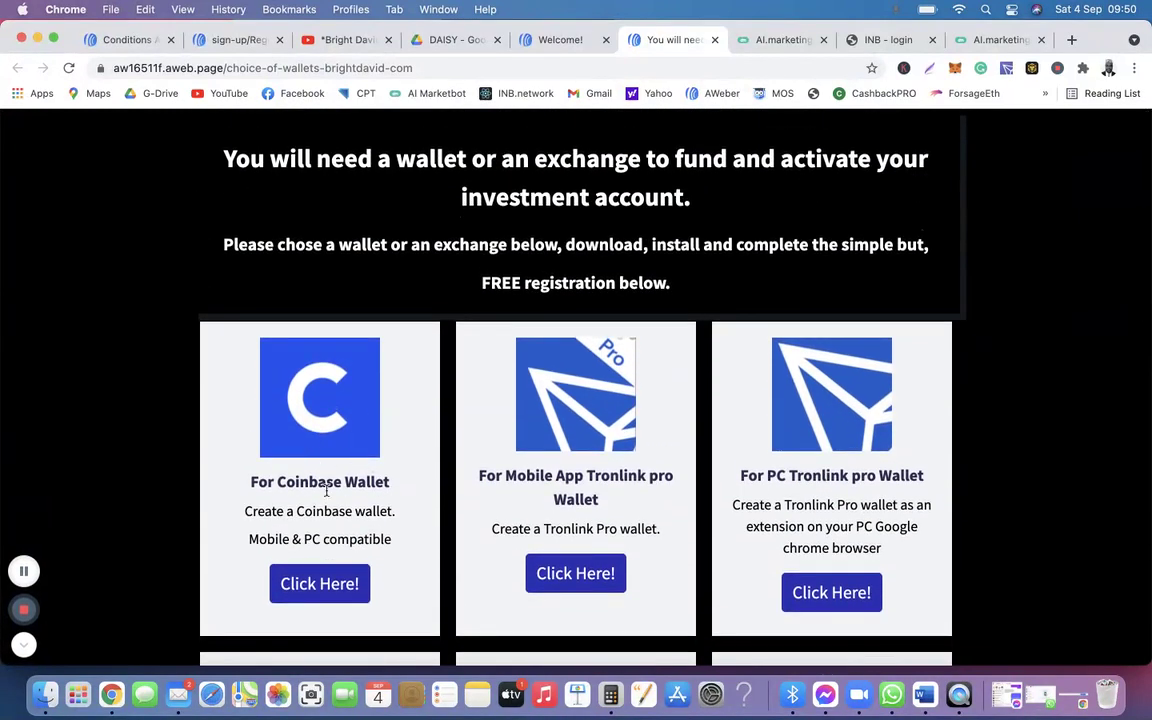
left_click(327, 583)
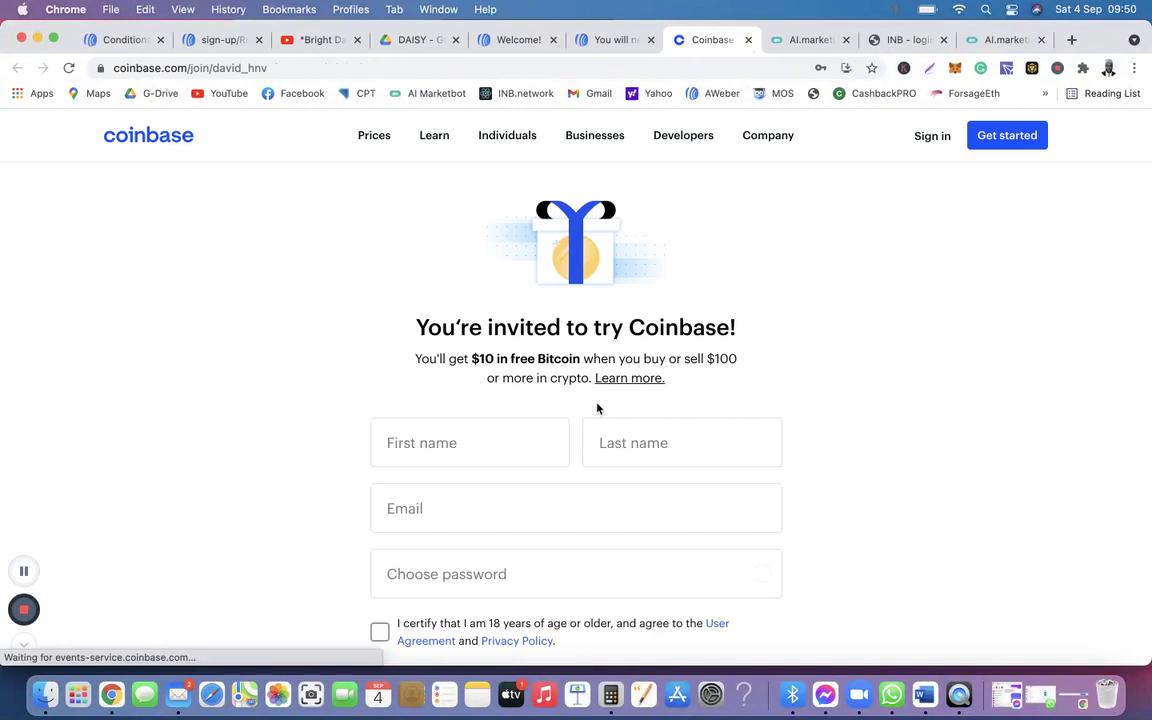
Step: Sign in to Coinbase from the invitation page
left_click(931, 137)
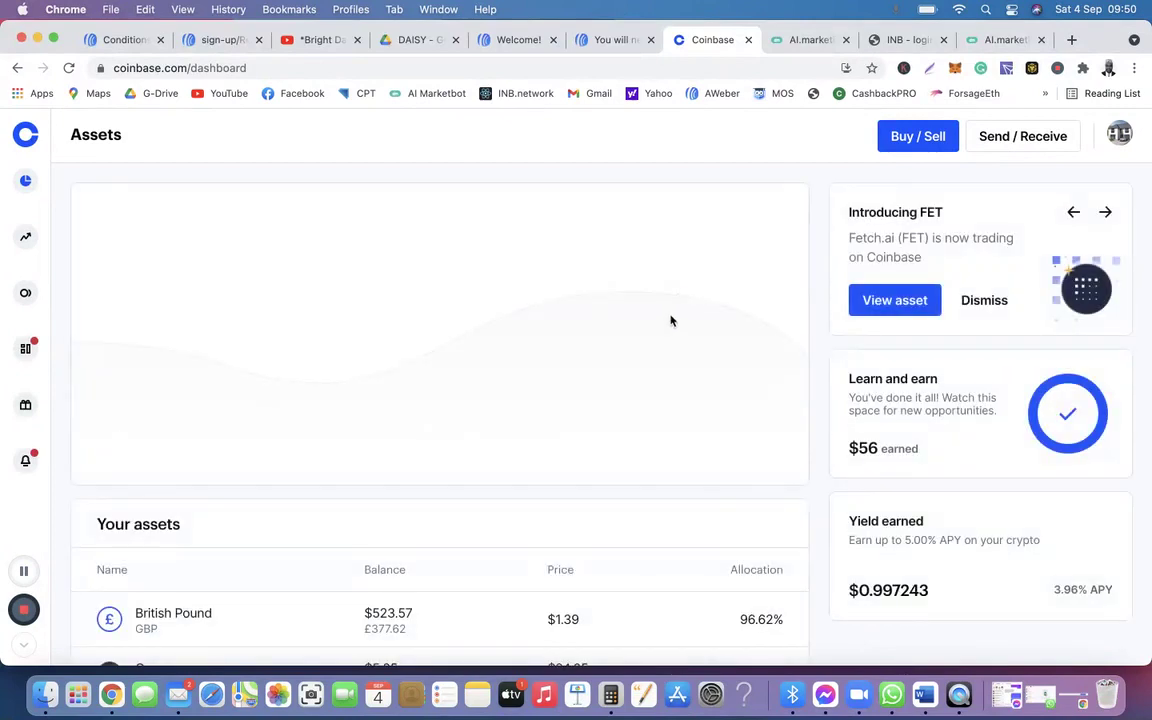
Step: Copy the invoice wallet address again from AI.marketing and return to the Coinbase dashboard
left_click(990, 40)
left_click(643, 486)
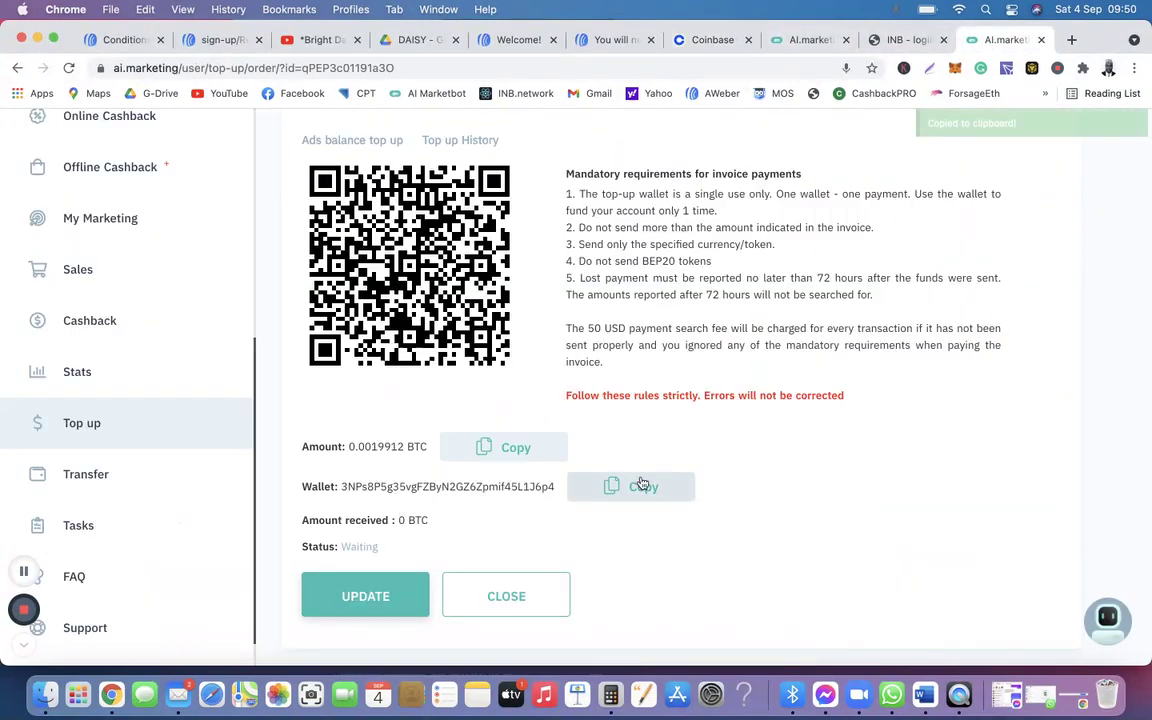
left_click(705, 40)
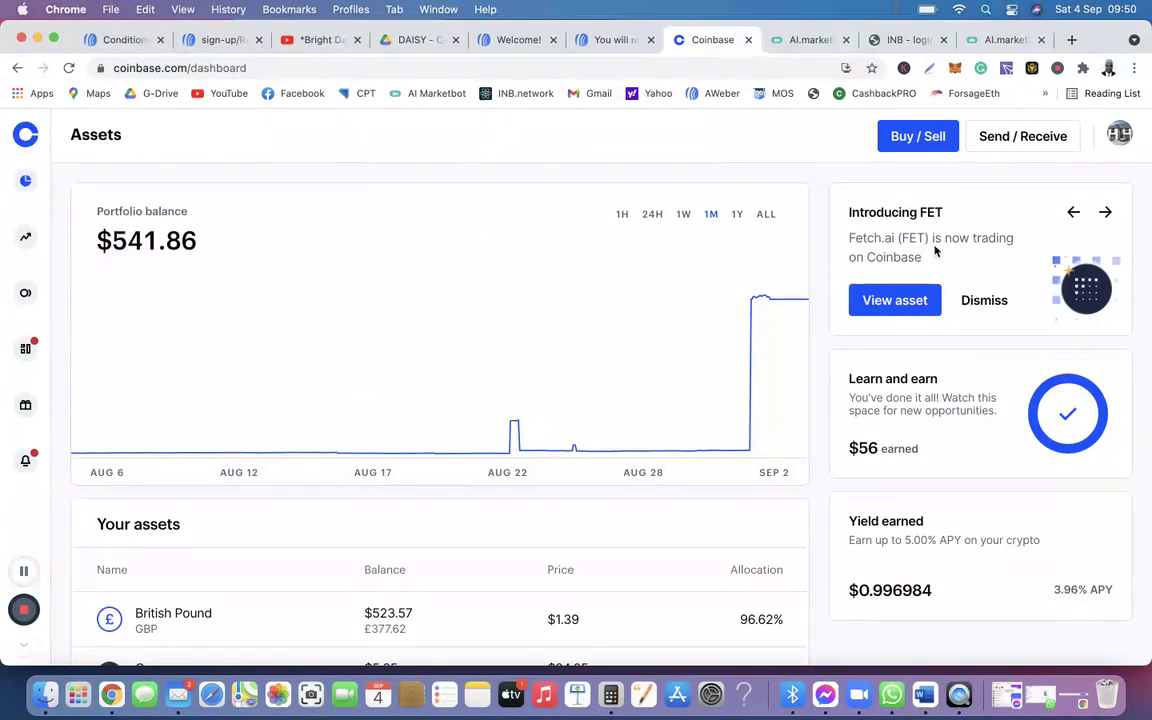
Step: Begin a Coinbase send to the pasted invoice wallet address and bring up the asset list
left_click(998, 146)
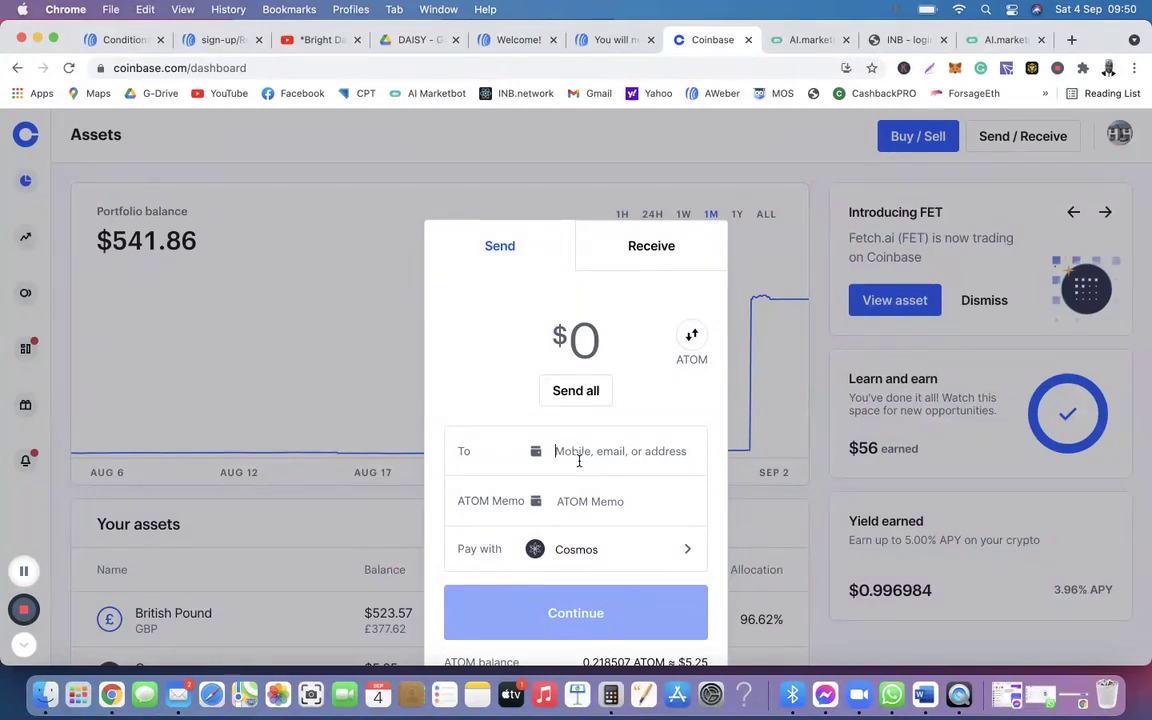
key("super+v")
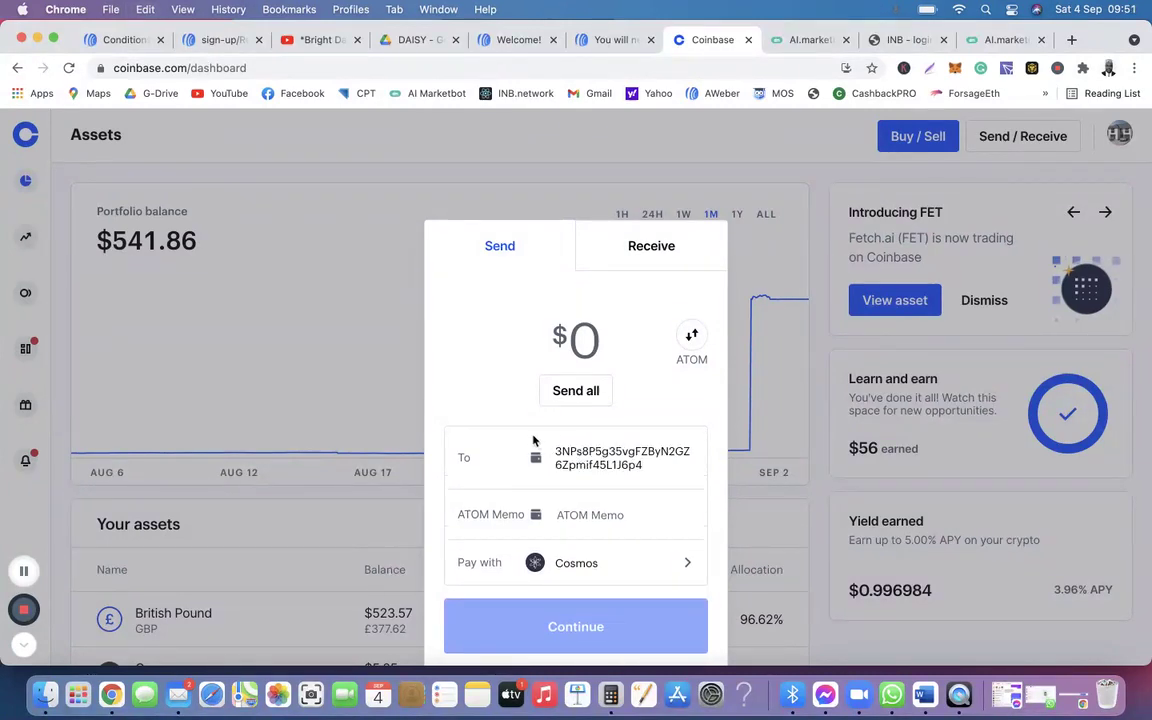
left_click(614, 516)
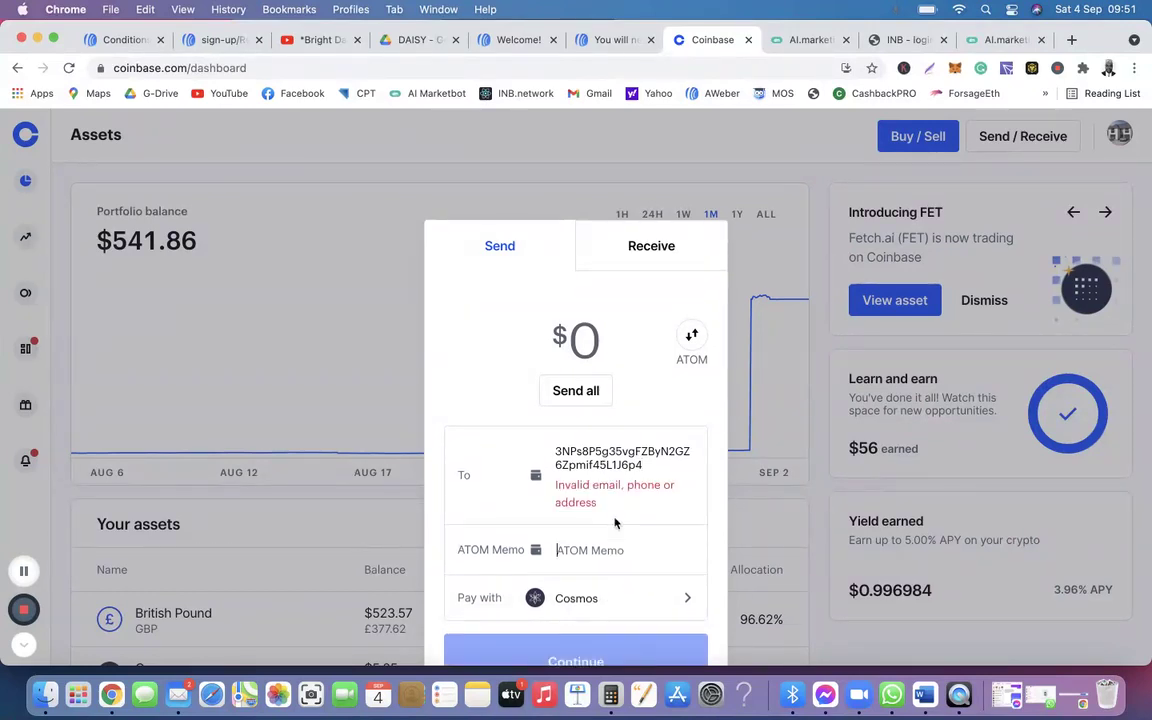
left_click(605, 600)
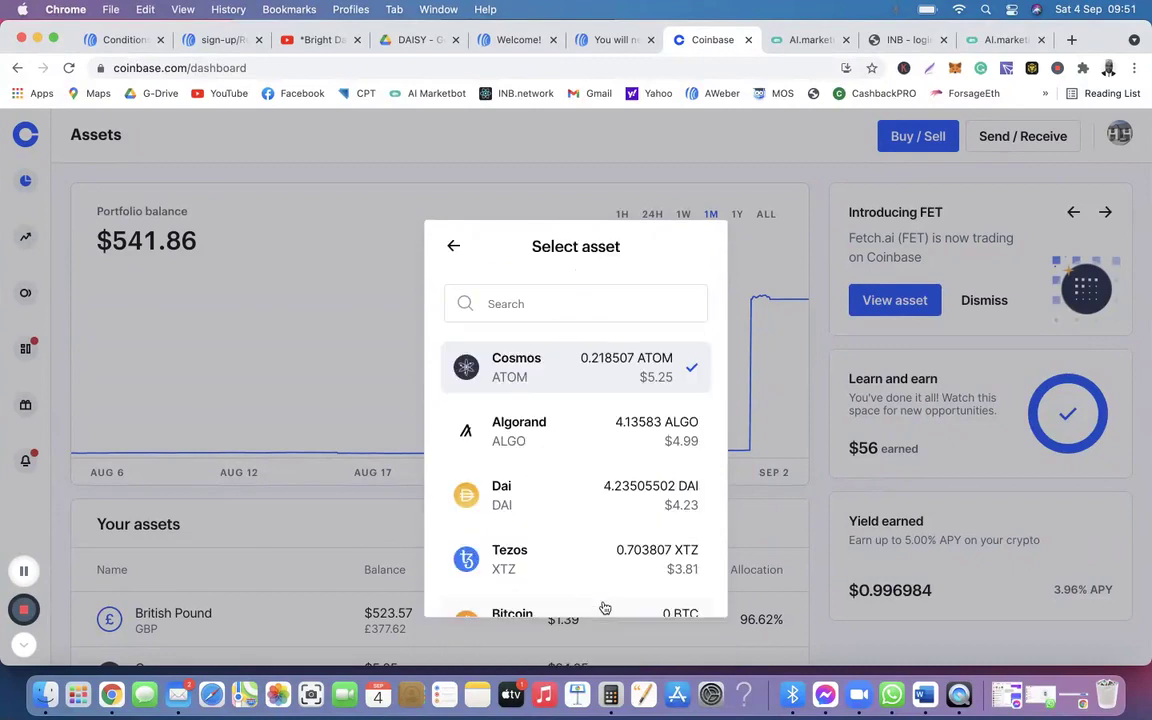
Step: Switch the send to pay with Bitcoin and paste the invoice wallet address as recipient
left_click(549, 303)
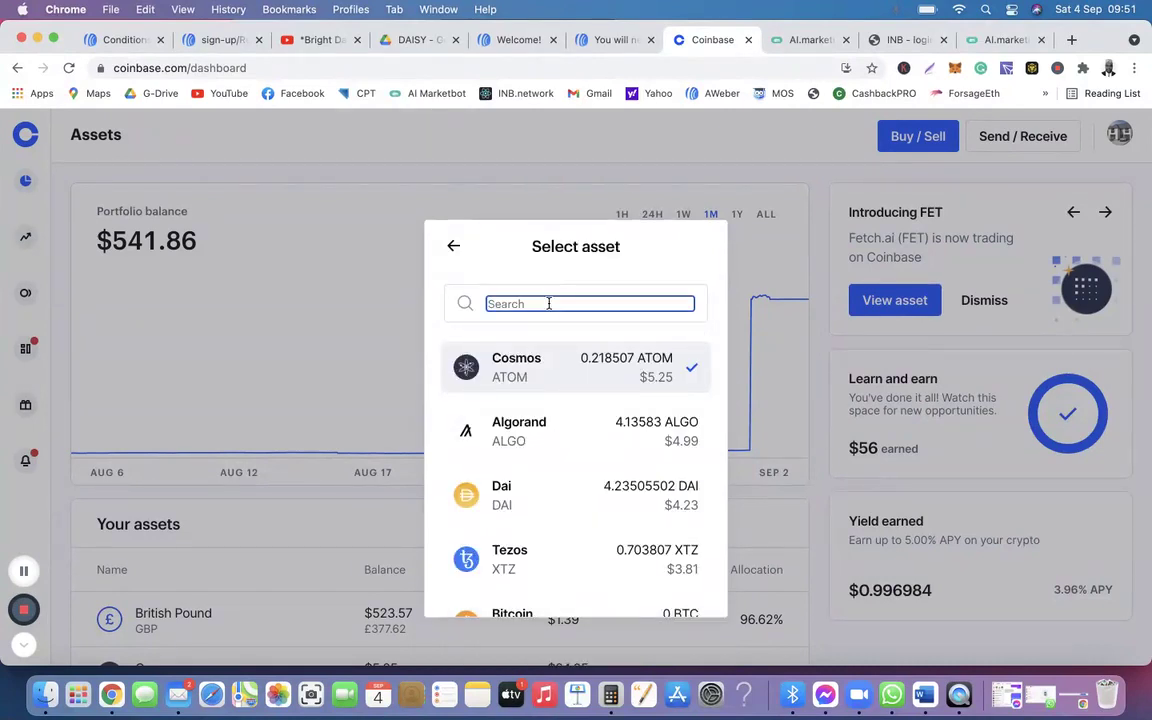
type("btc")
left_click(535, 361)
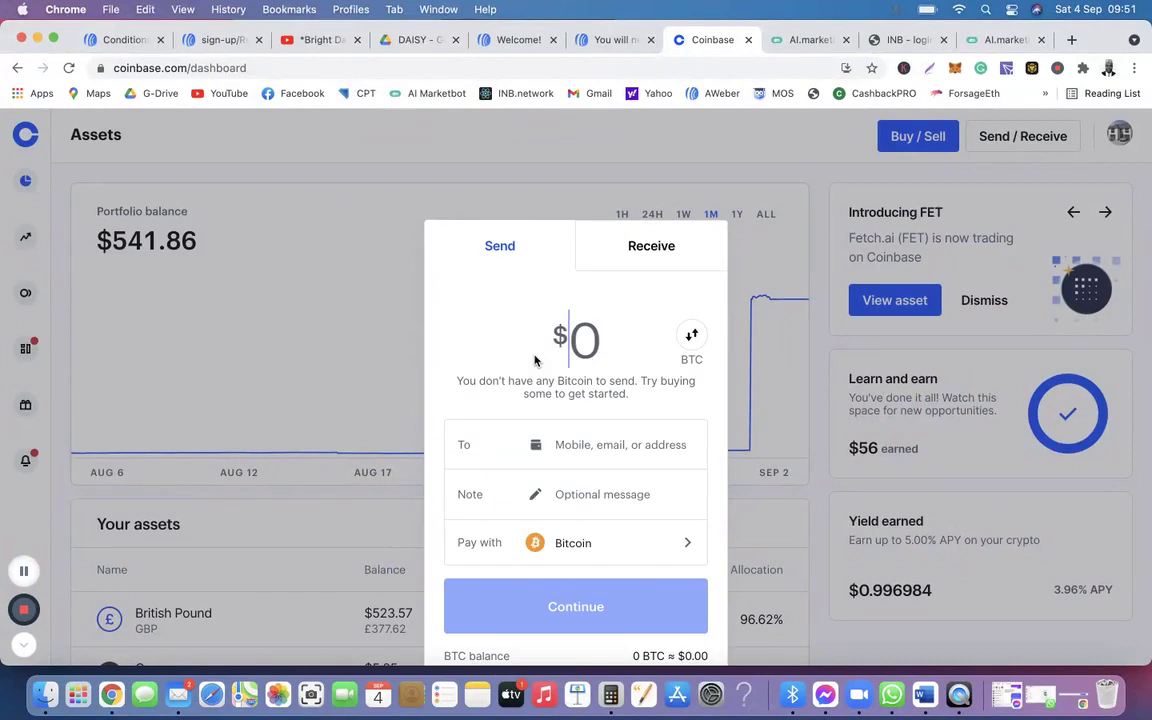
left_click(592, 442)
key("super+v")
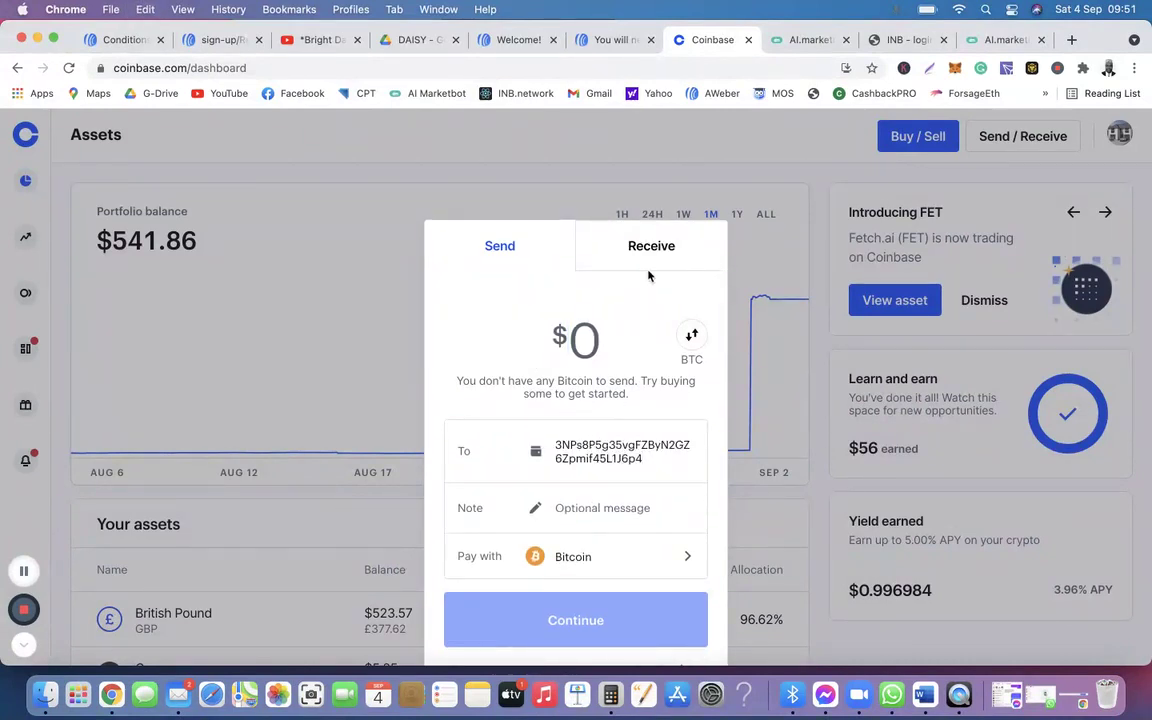
Step: Copy the 0.0019912 BTC invoice amount from AI.marketing and return to Coinbase
left_click(998, 40)
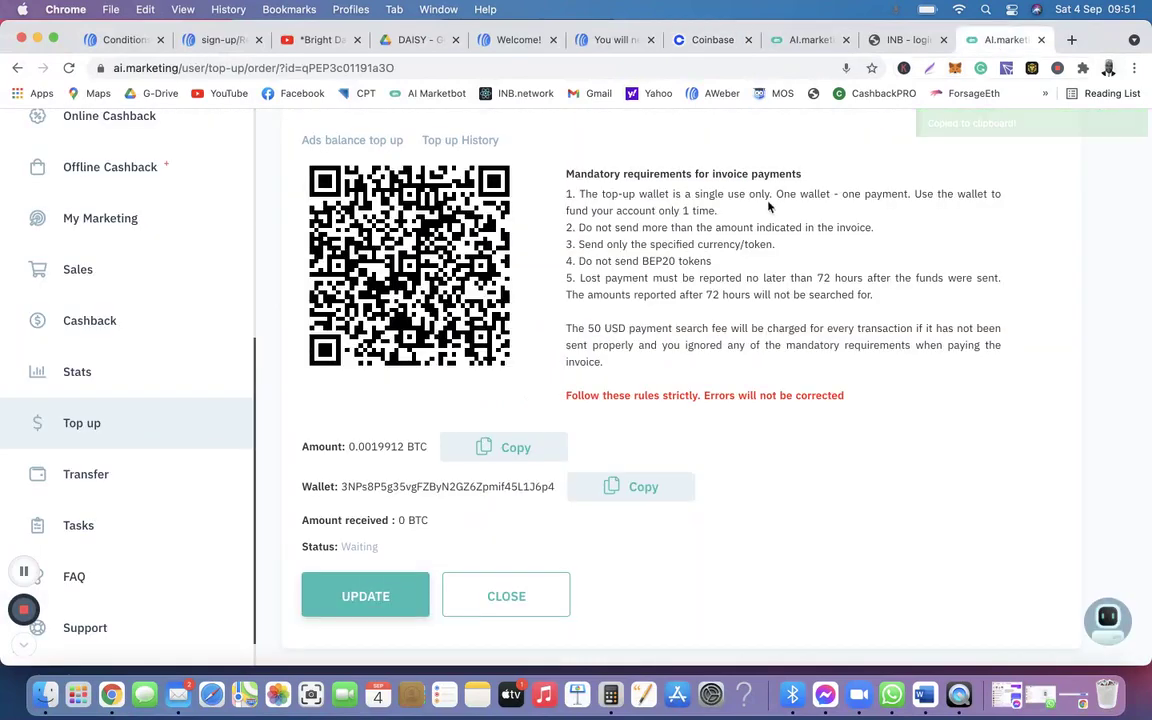
left_click(503, 450)
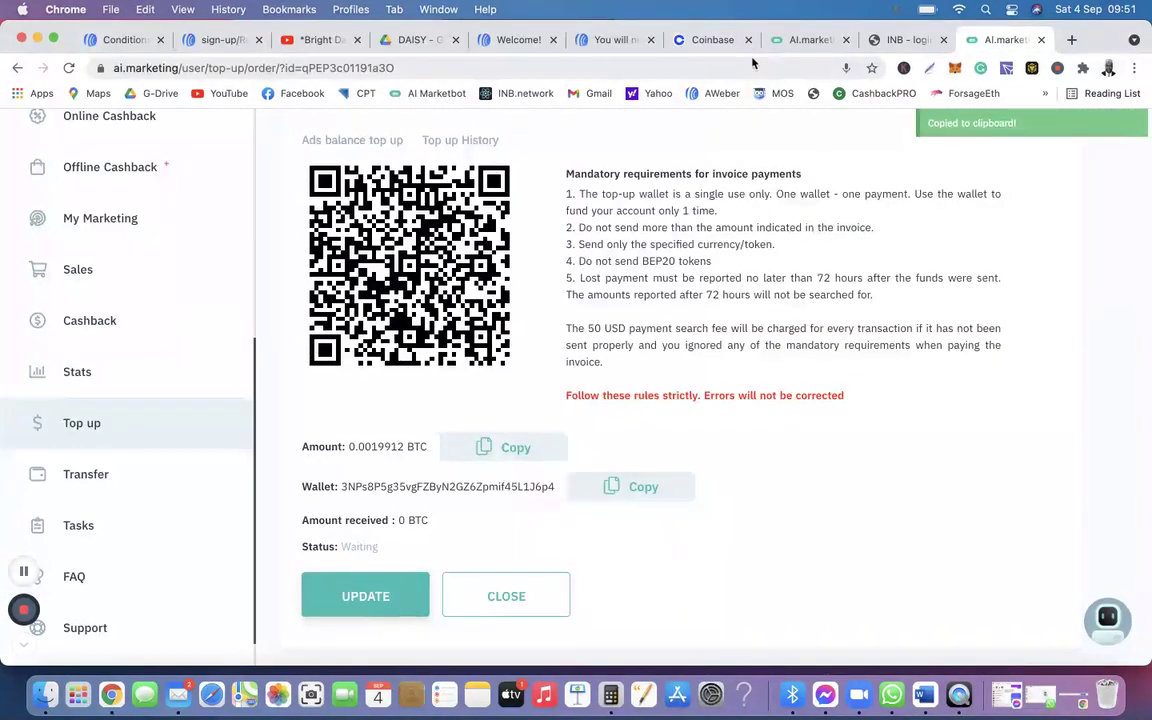
left_click(708, 40)
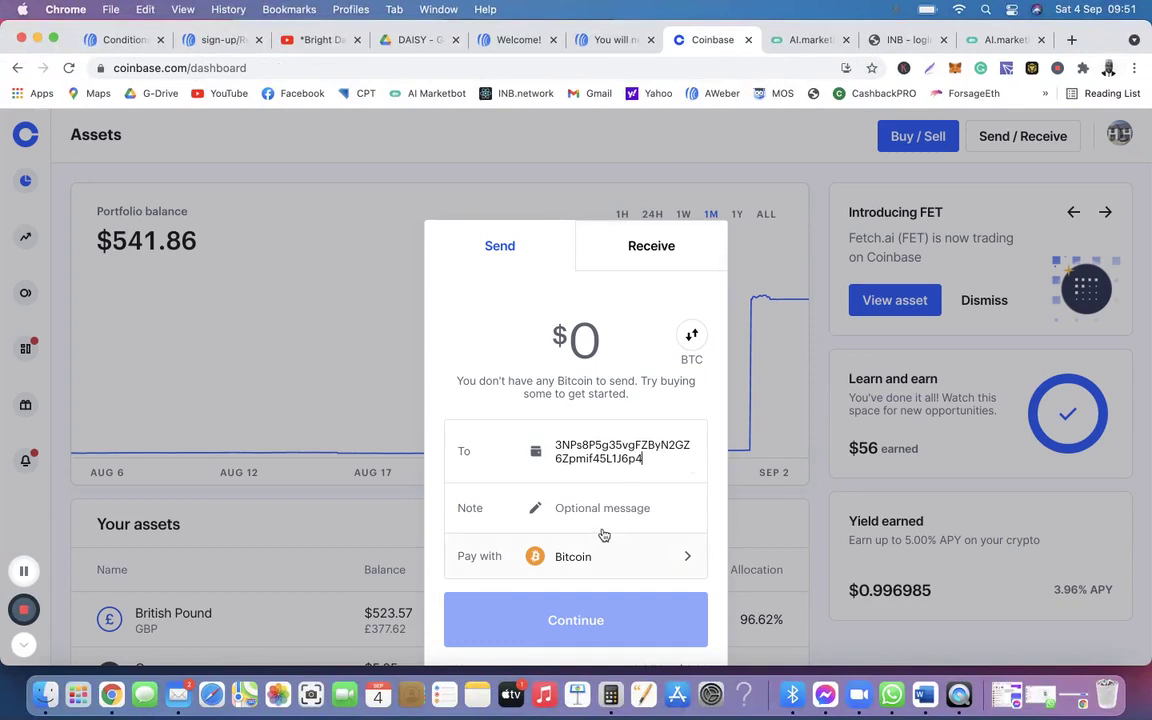
Step: Enter the send amount in BTC as 0.0019912, verifying it against the AI.marketing invoice
left_click(691, 335)
left_click(530, 340)
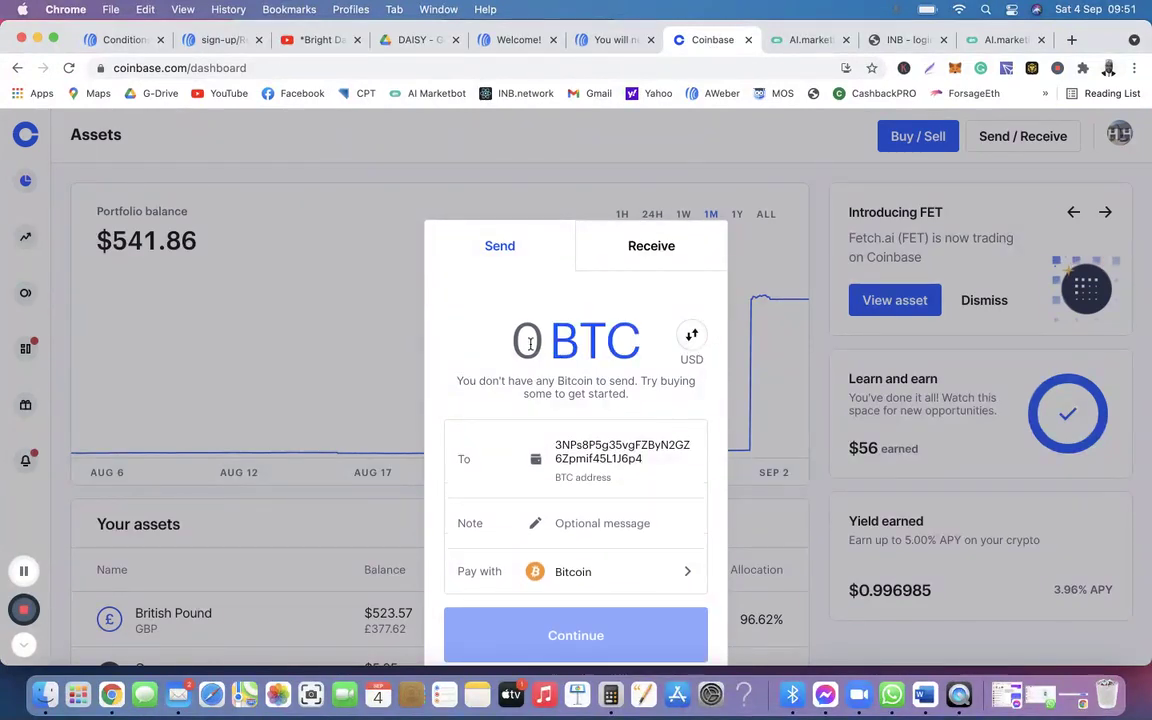
key("super+v")
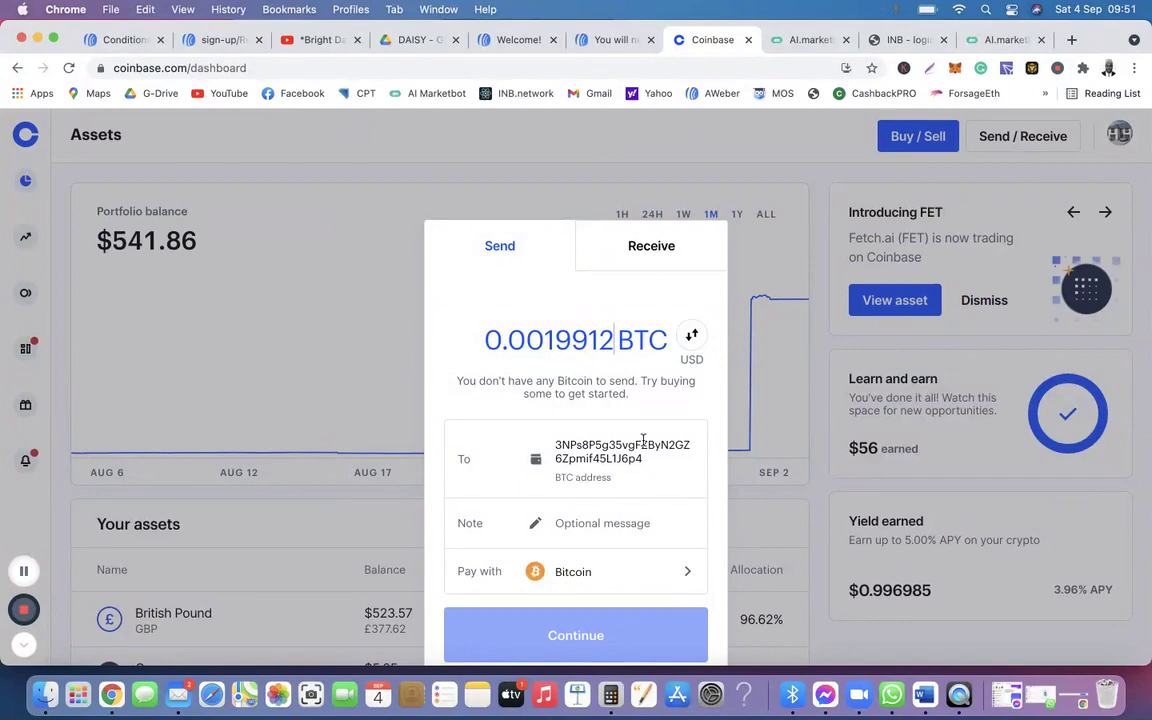
left_click(986, 45)
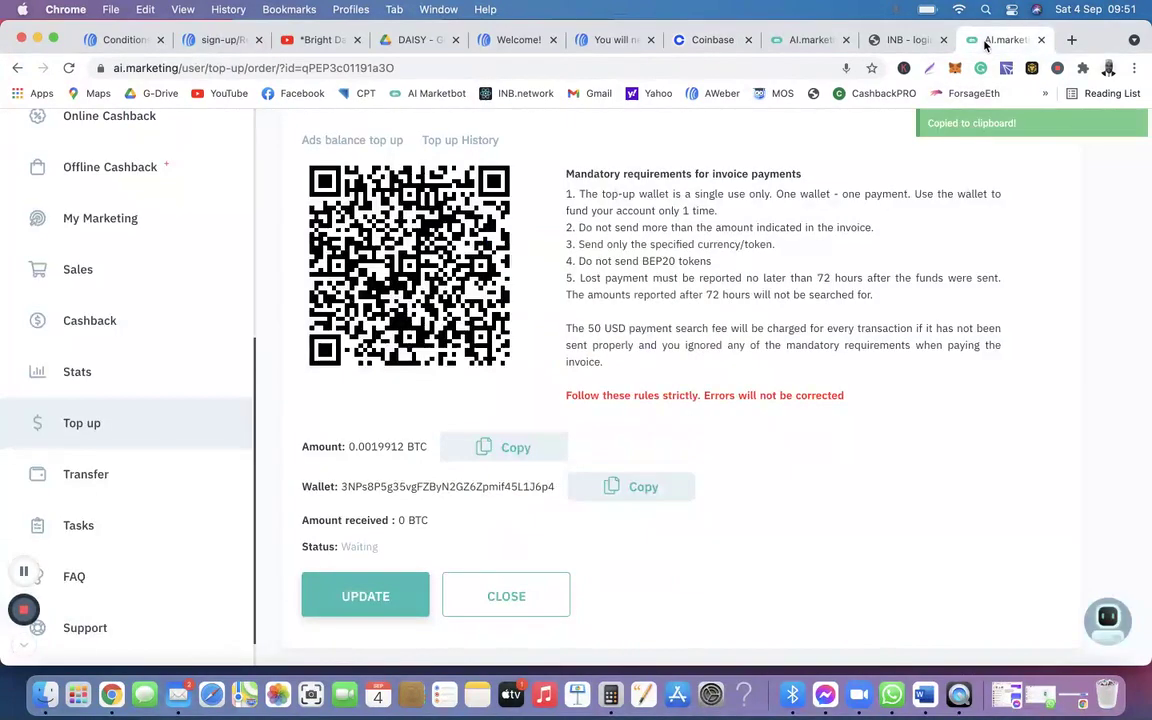
scroll(728, 268, "up", 2)
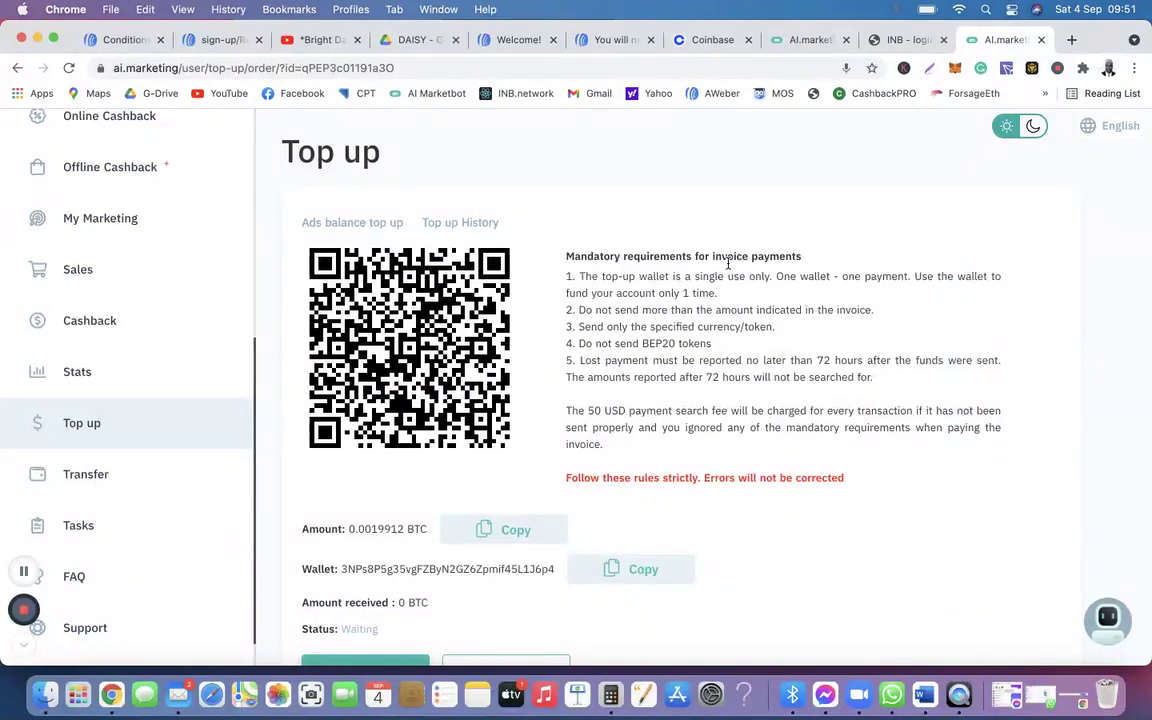
scroll(728, 263, "down", 2)
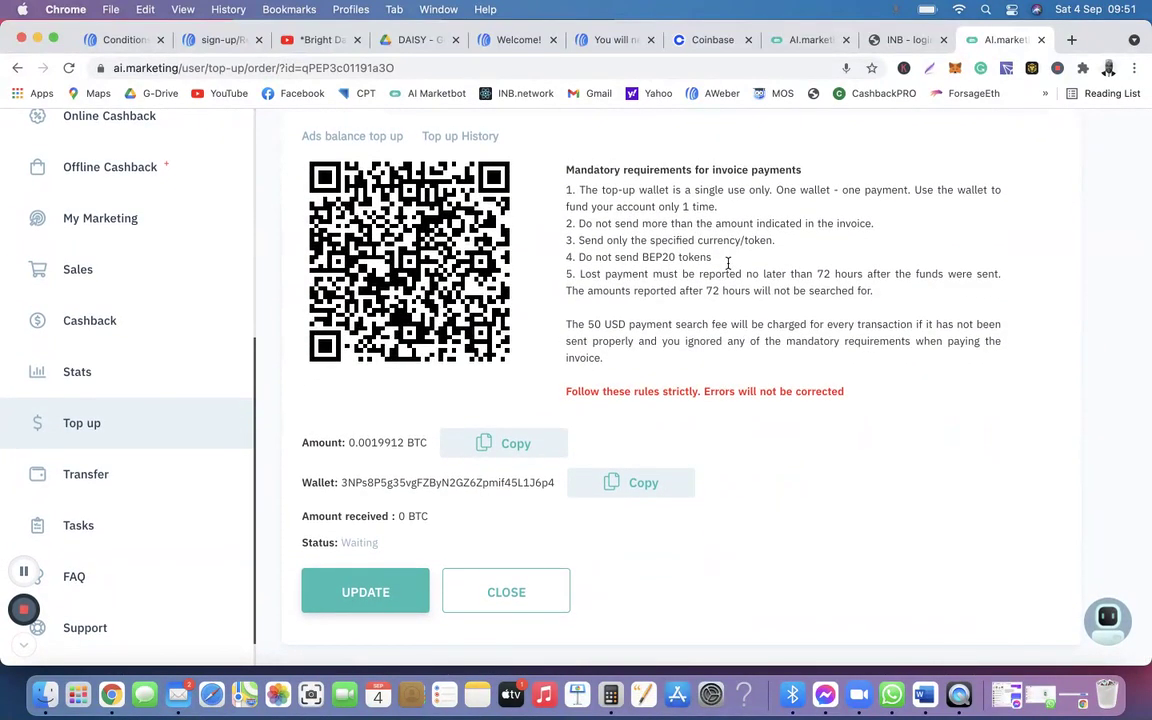
left_click(697, 44)
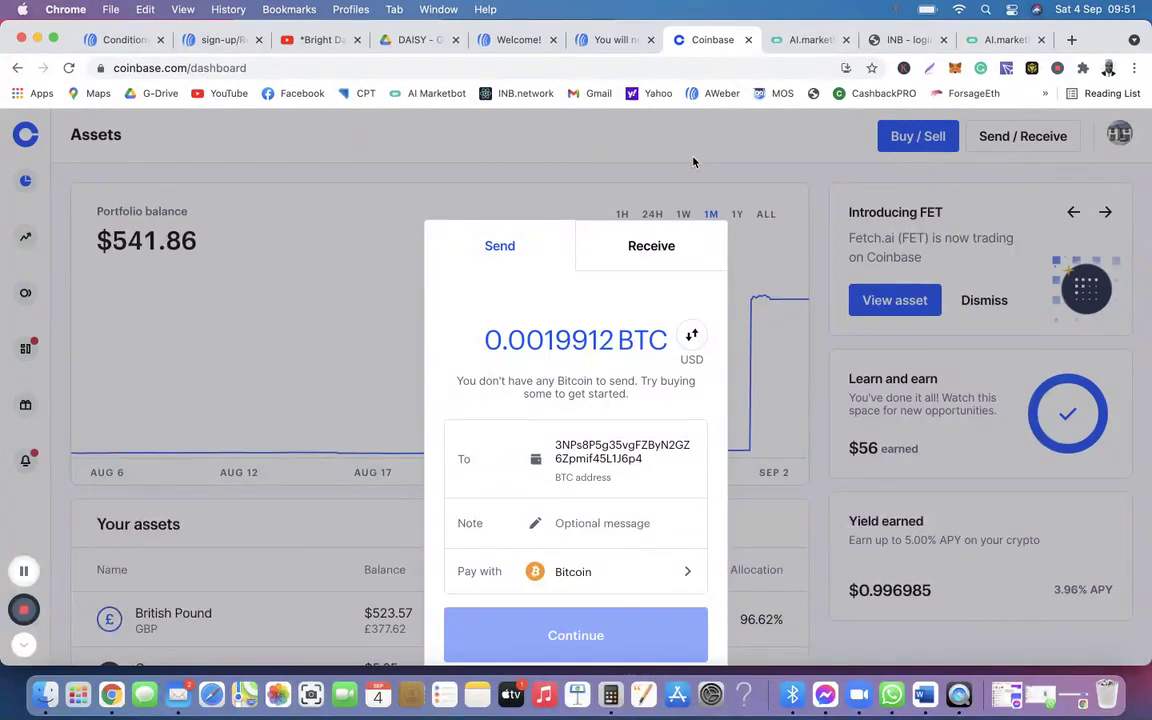
Step: Confirm the AI.marketing Ads Balance still reads 0 $, then go to the AI Marketbot sign-up page
left_click(1000, 40)
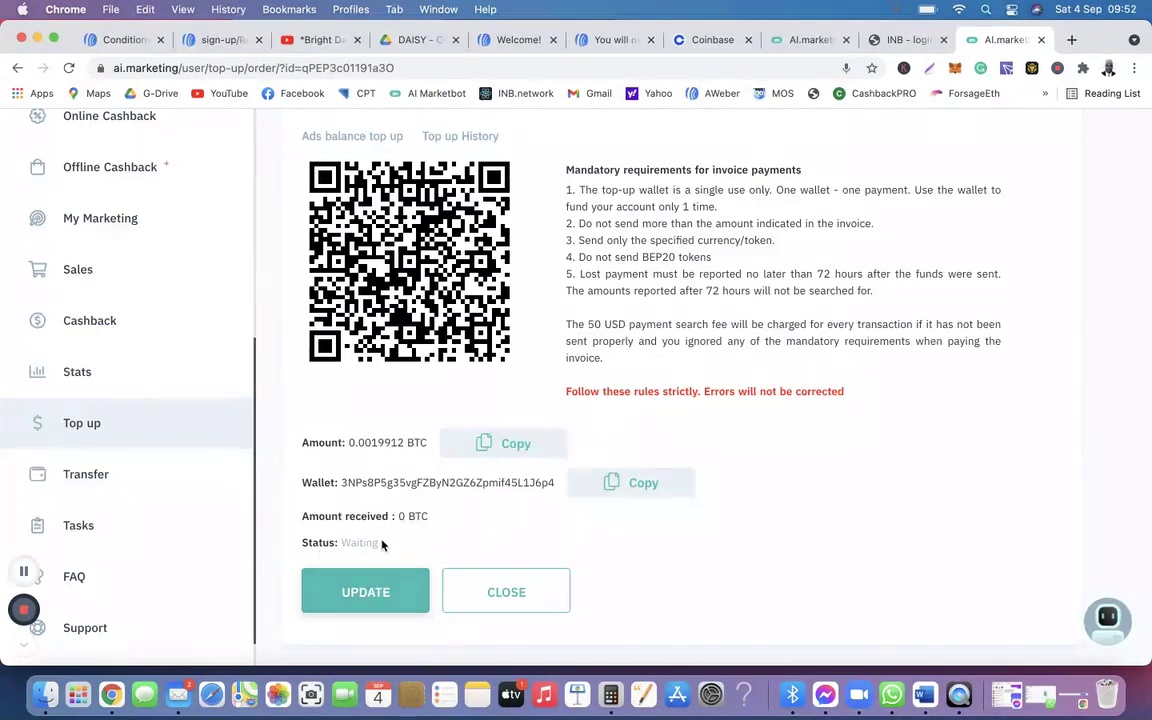
scroll(244, 501, "up", 5)
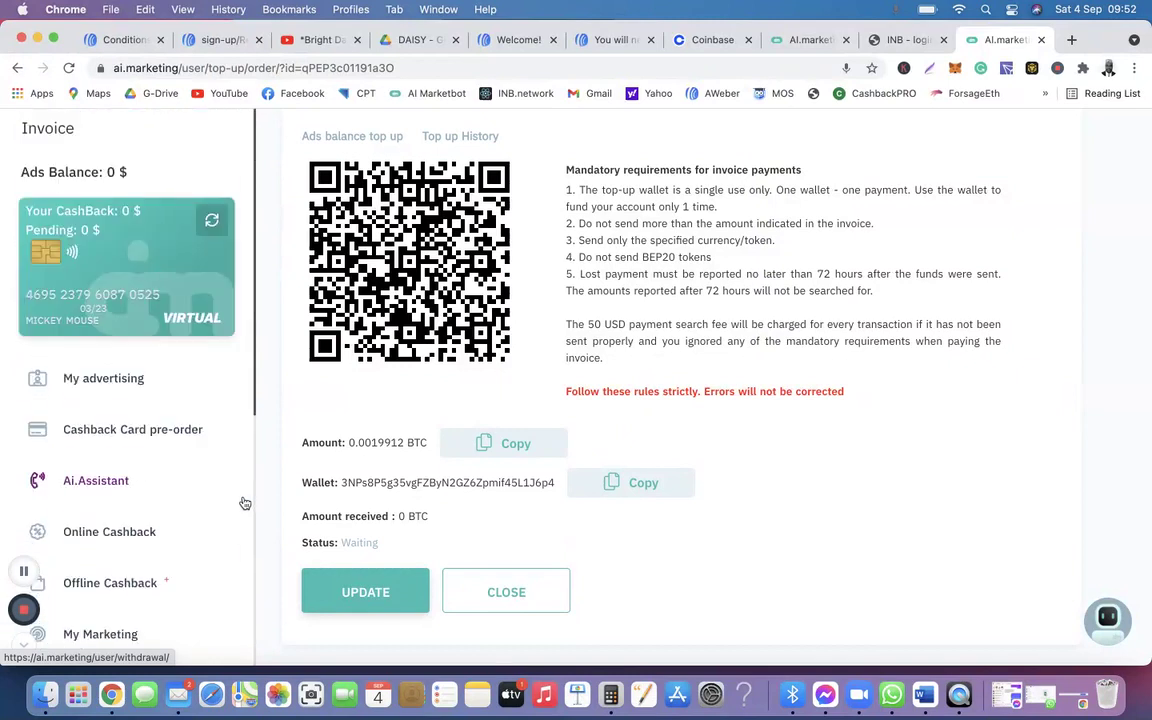
left_click_drag(22, 170, 129, 177)
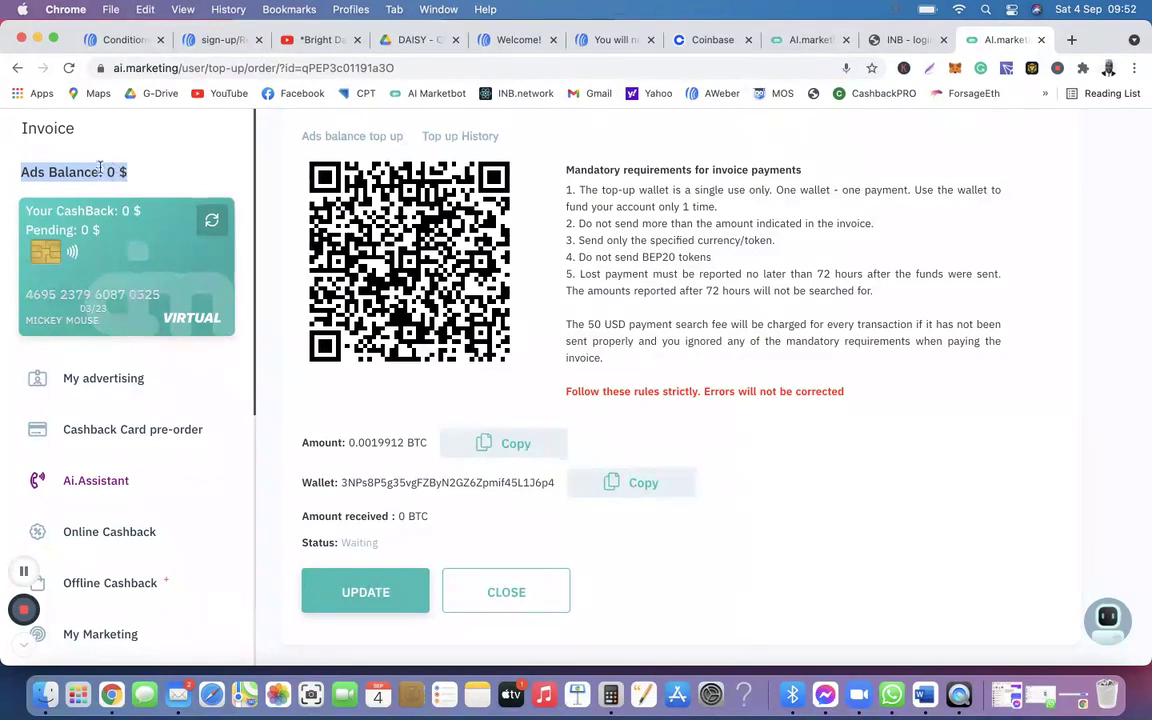
left_click(120, 170)
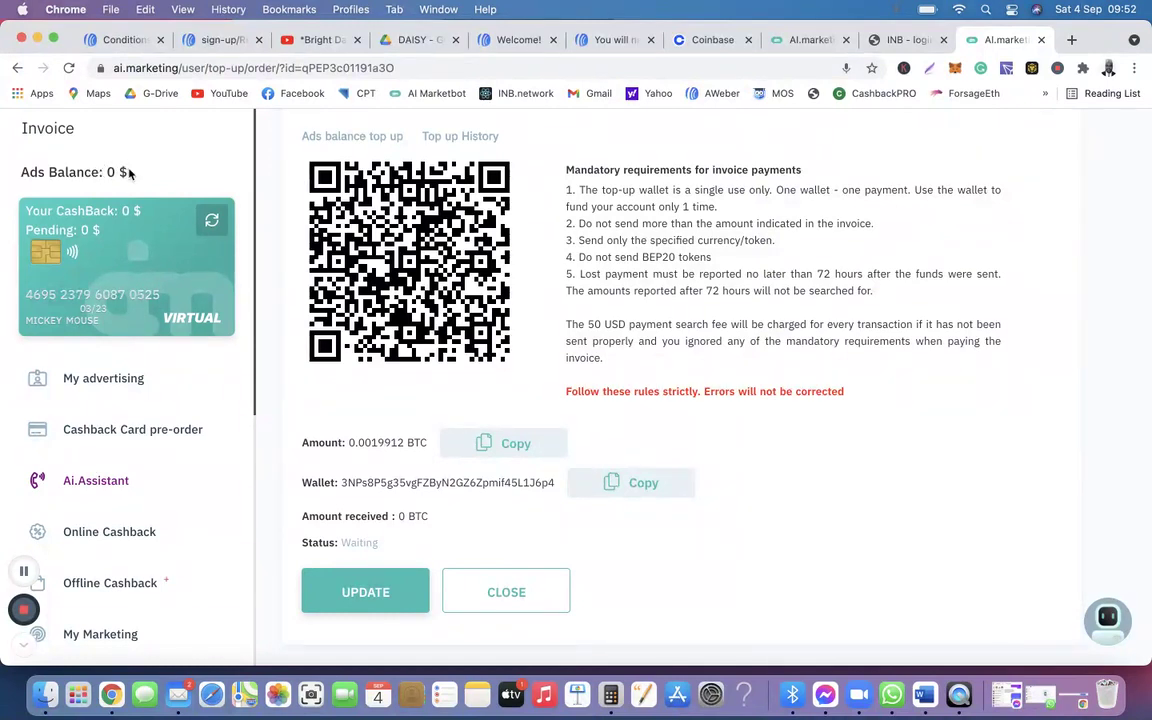
left_click(519, 40)
scroll(470, 200, "up", 3)
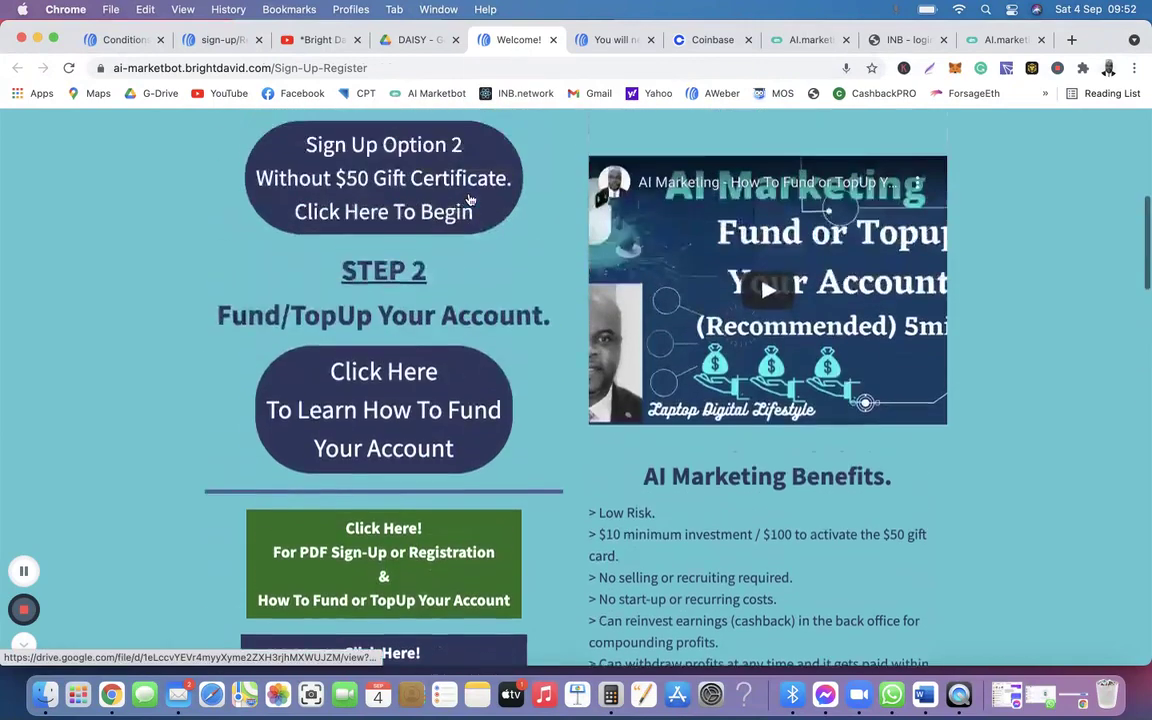
scroll(470, 200, "up", 5)
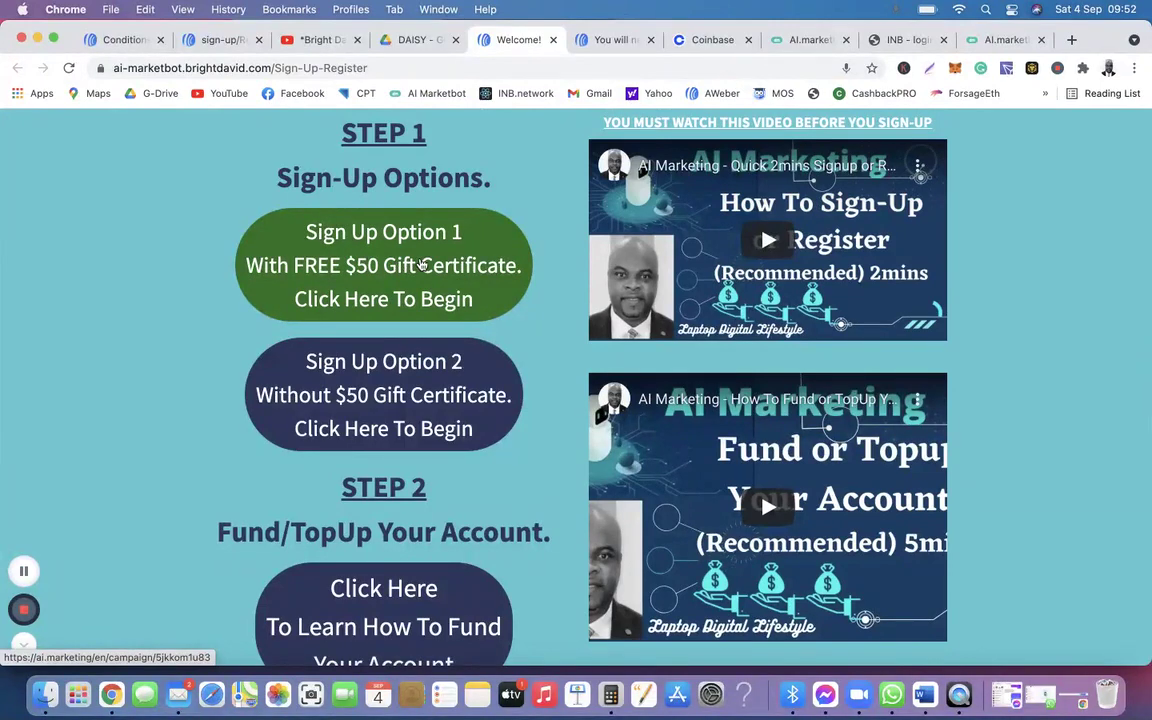
left_click(986, 44)
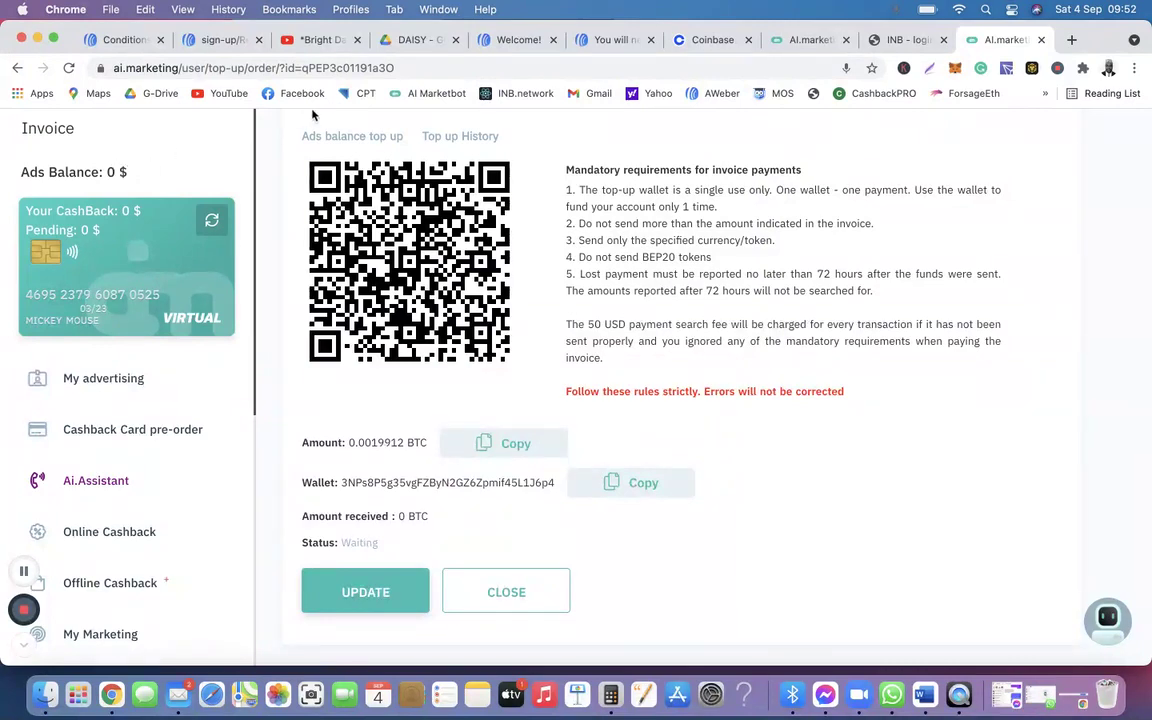
left_click(500, 42)
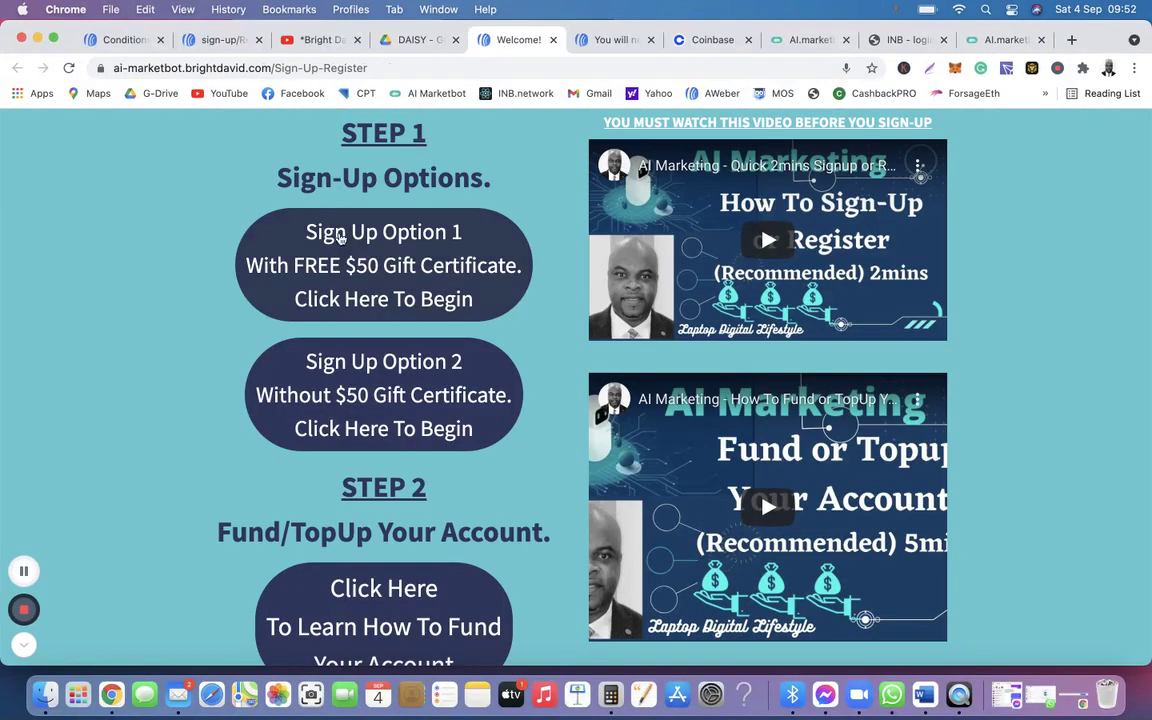
left_click(387, 377)
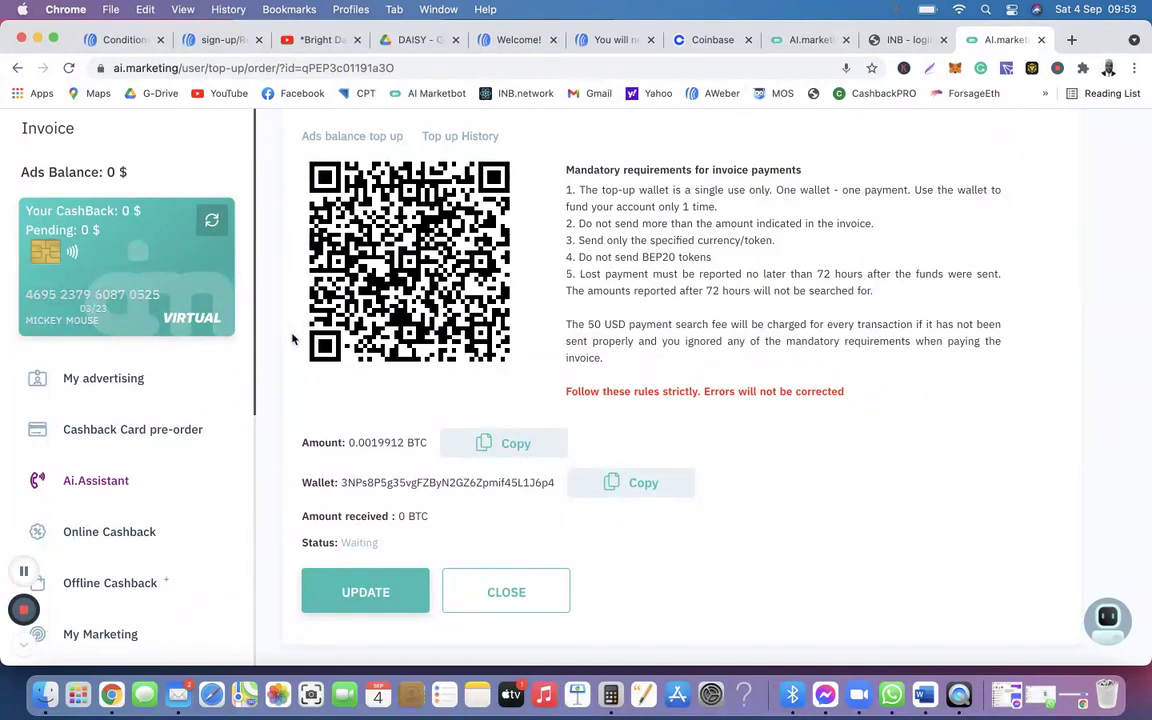
Step: Close the 0.0019912 BTC invoice to get back to the Top up form
left_click(504, 588)
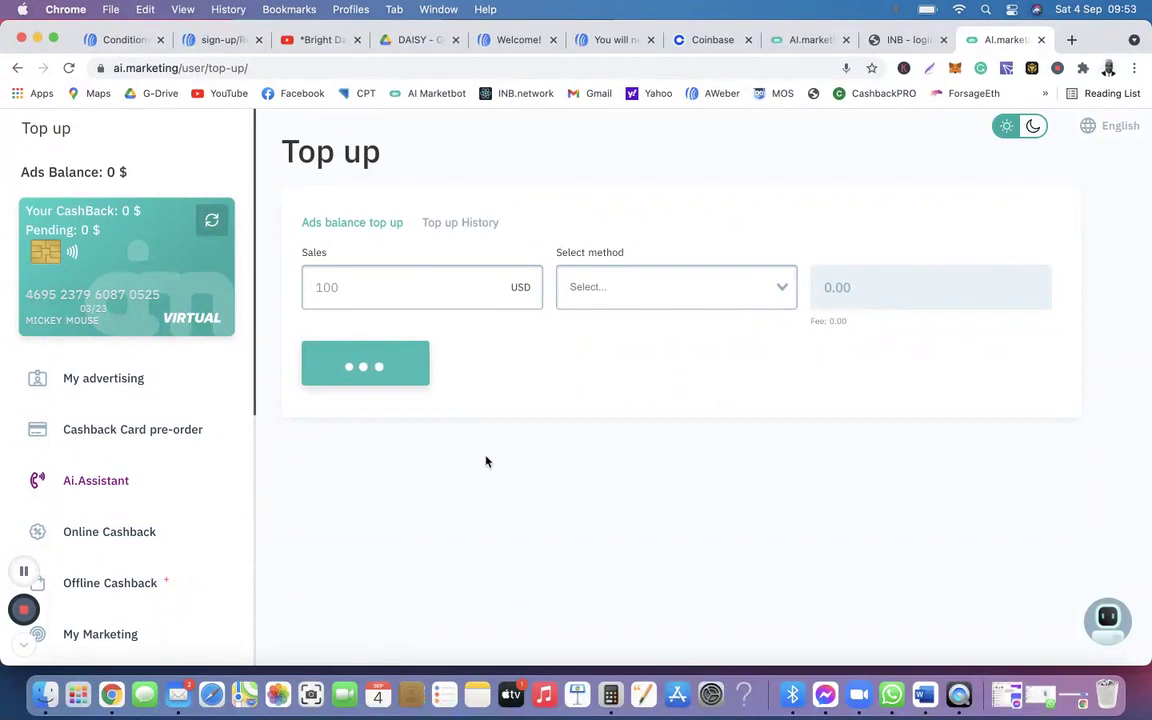